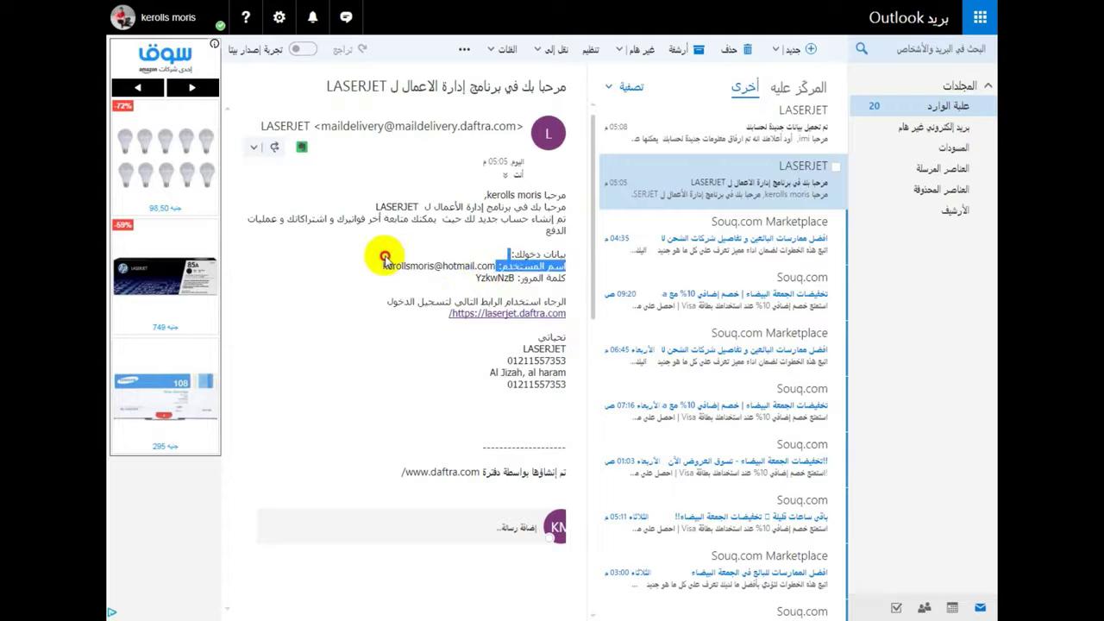
- Copy the selected login e-mail address from the LASERJET welcome message using the context menu
right_click(382, 269)
left_click(405, 274)
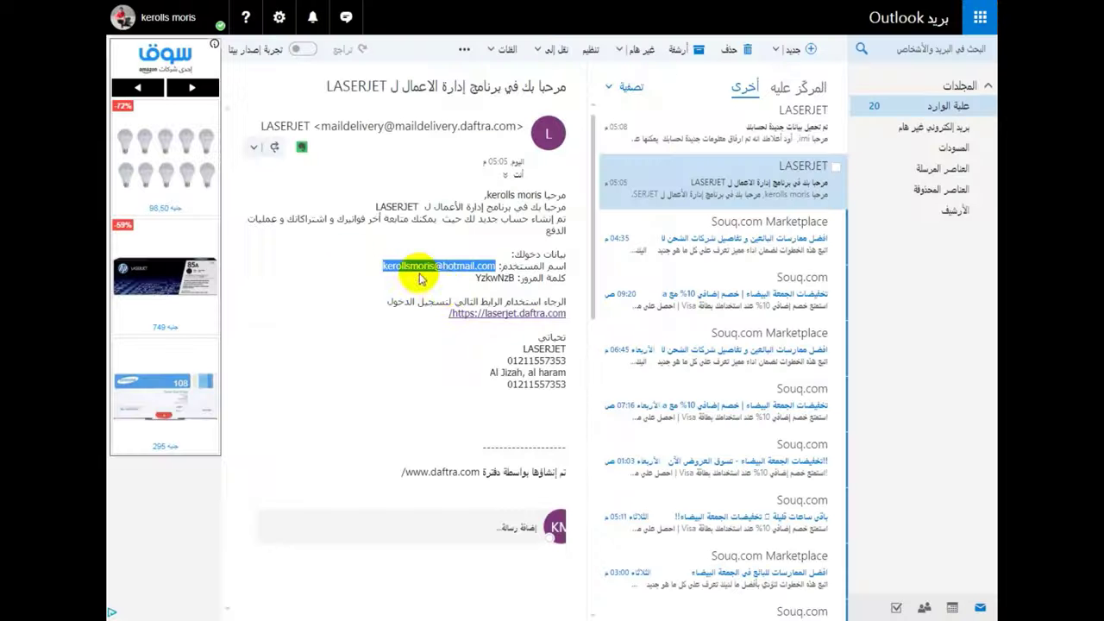
- Select the account password in Daftra's LASERJET welcome email in Outlook
left_click_drag(475, 278, 510, 279)
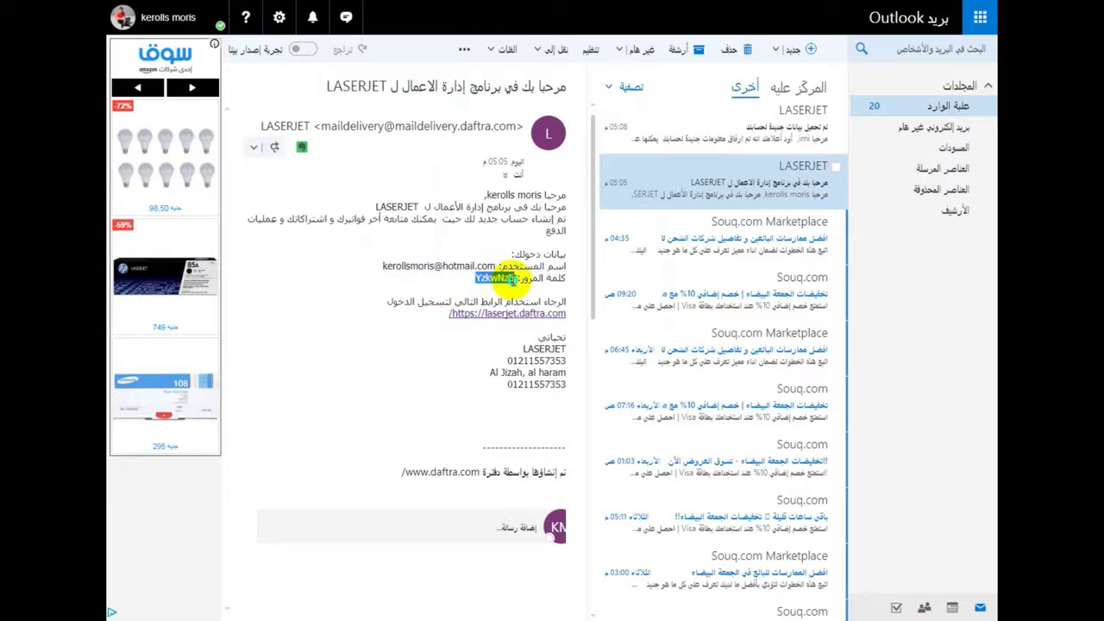
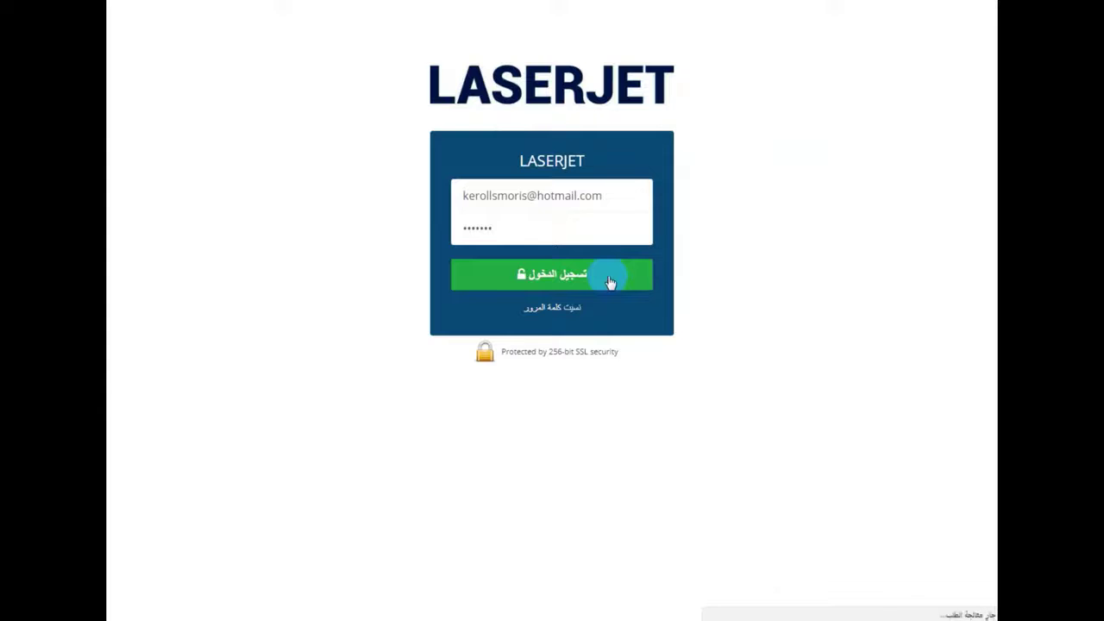
- Sign in to the LASERJET client portal and save the login password in the browser
left_click(609, 282)
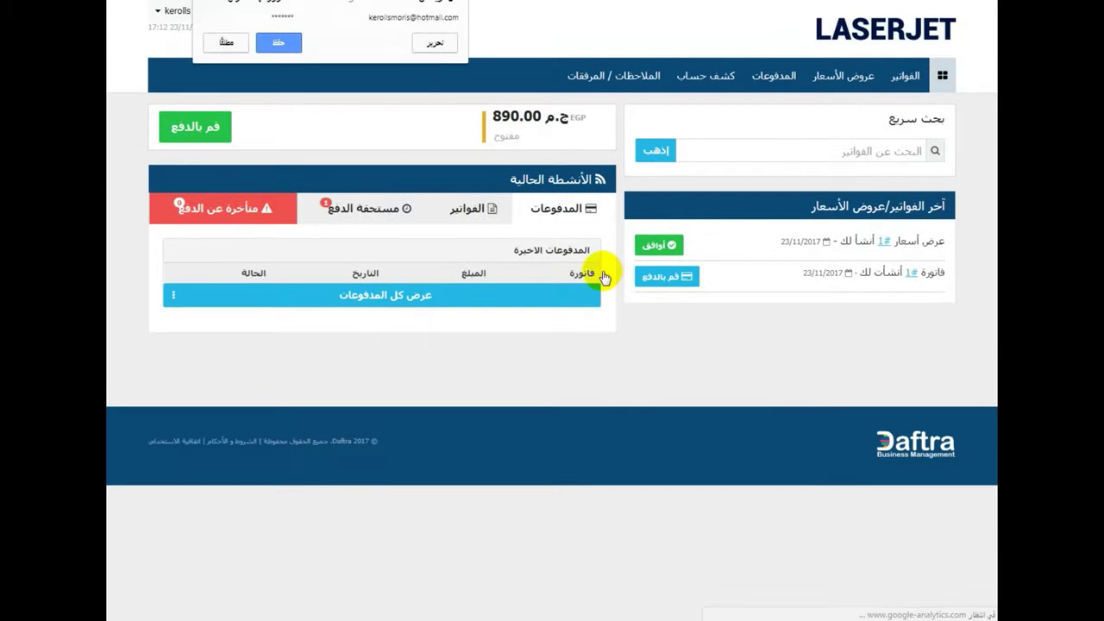
left_click(284, 40)
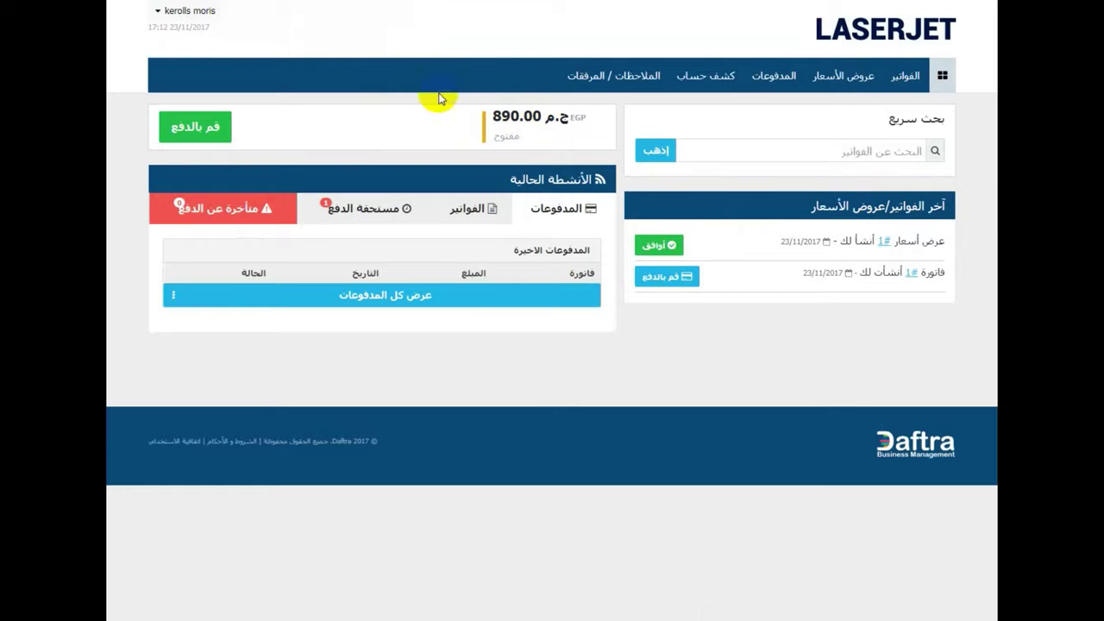
left_click(204, 14)
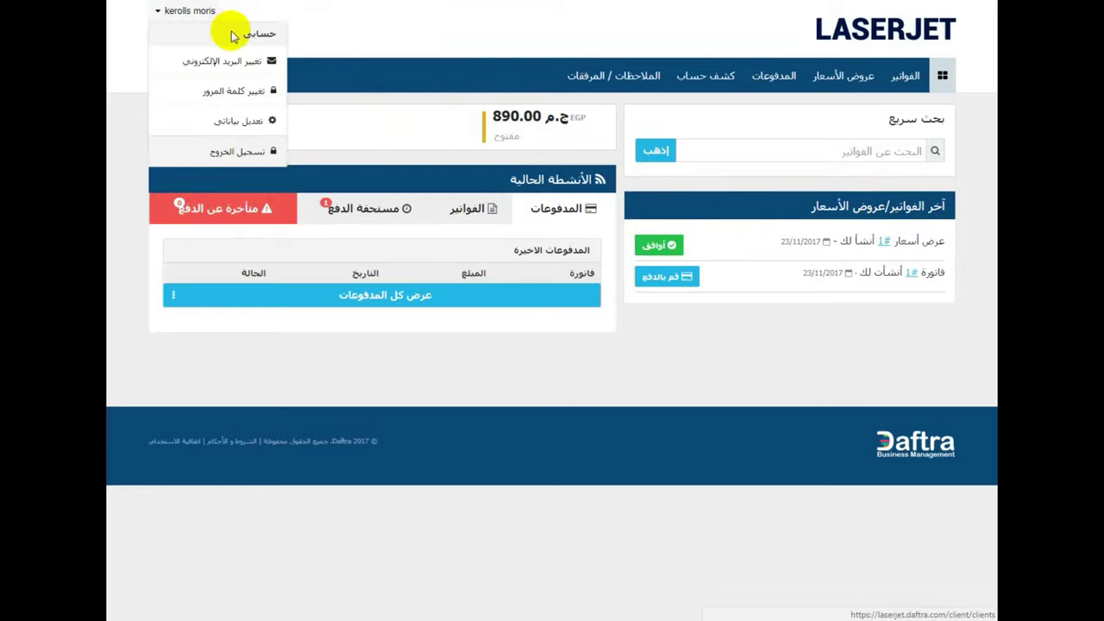
- Change the portal password by pasting the current one and entering a new password and confirmation
left_click(249, 96)
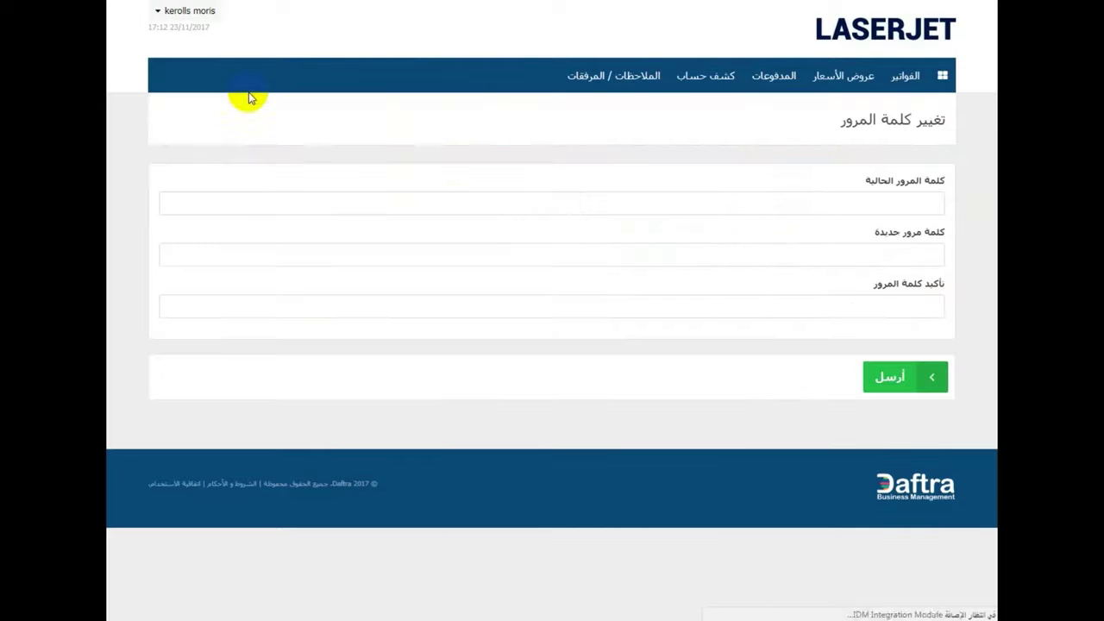
left_click(768, 205)
right_click(772, 211)
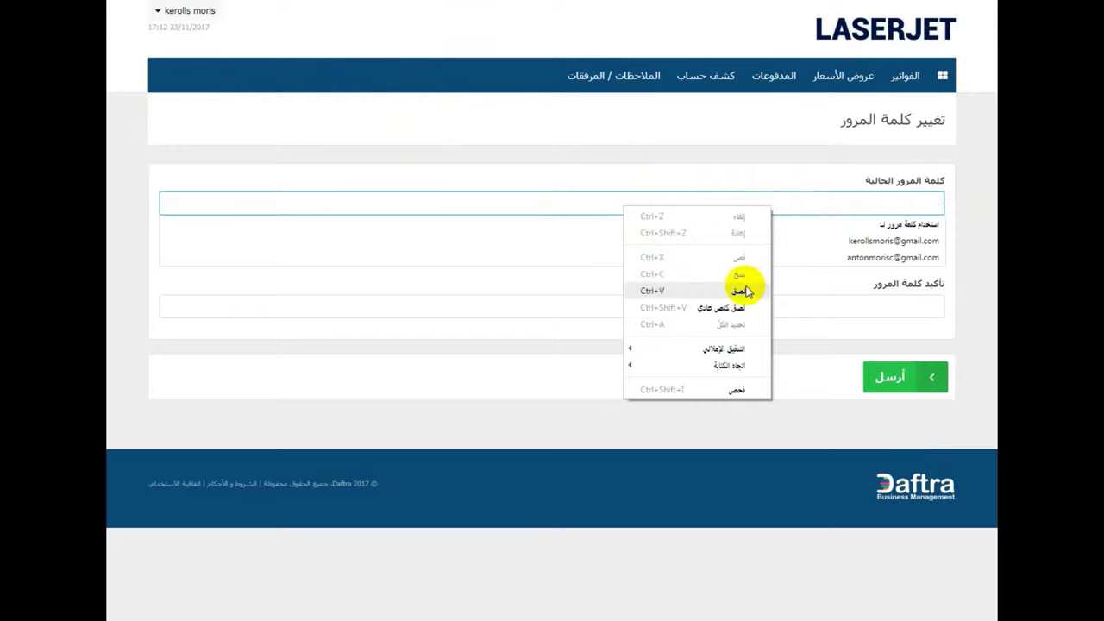
left_click(740, 291)
left_click(793, 255)
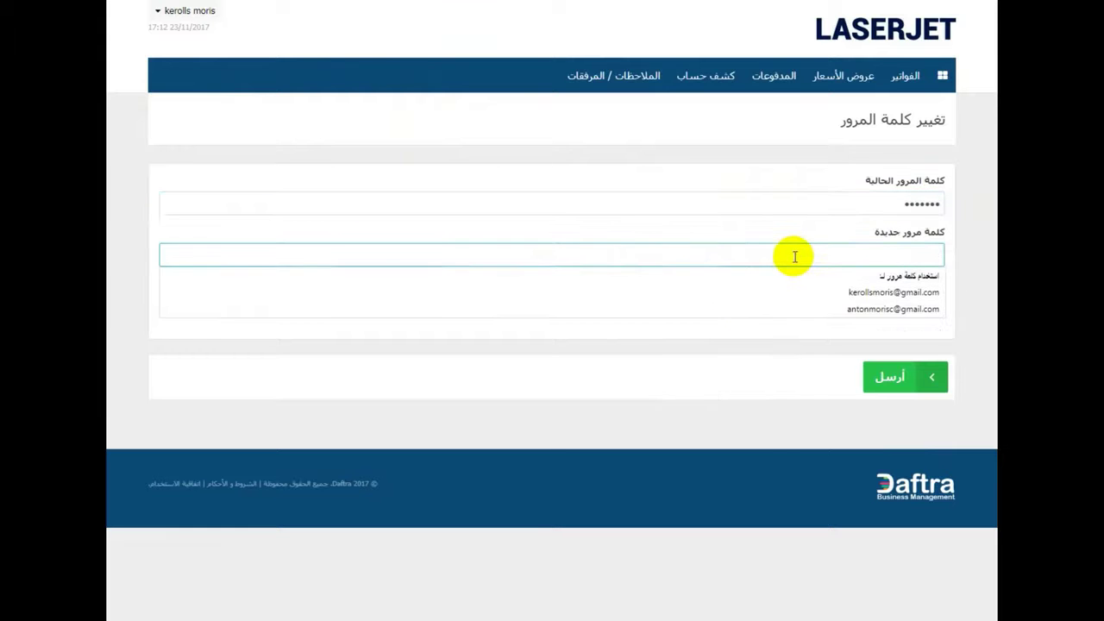
type("123")
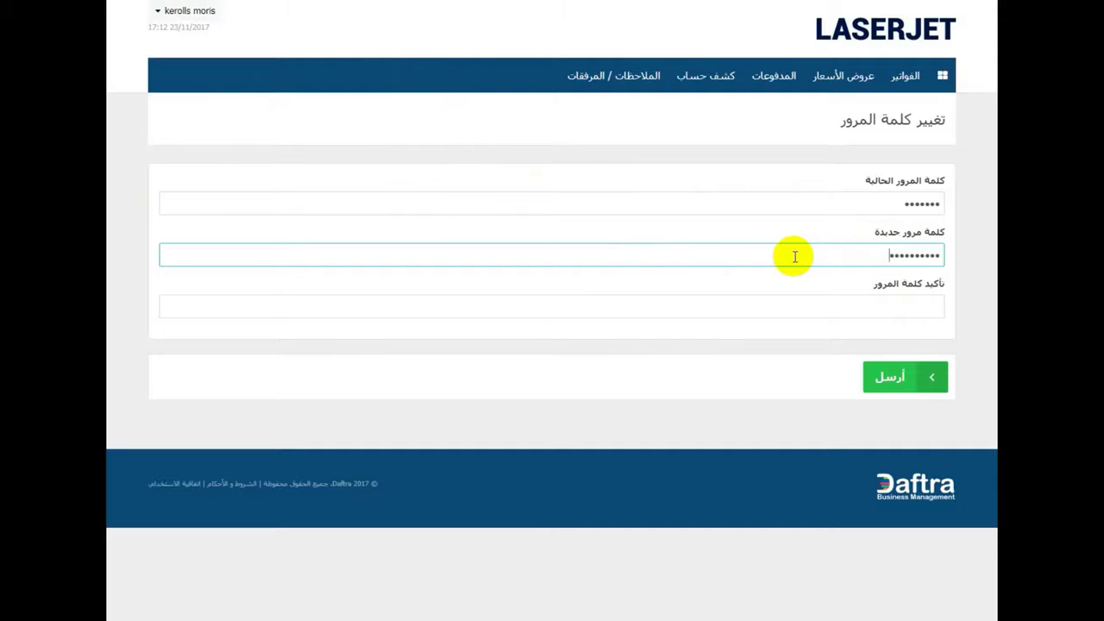
left_click(816, 301)
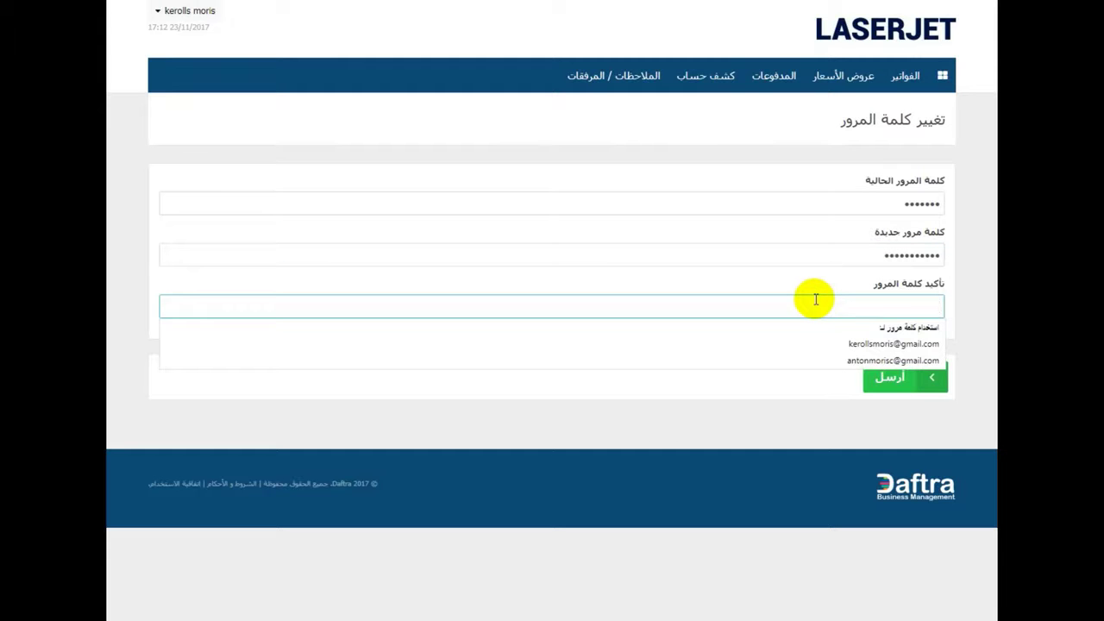
type("1")
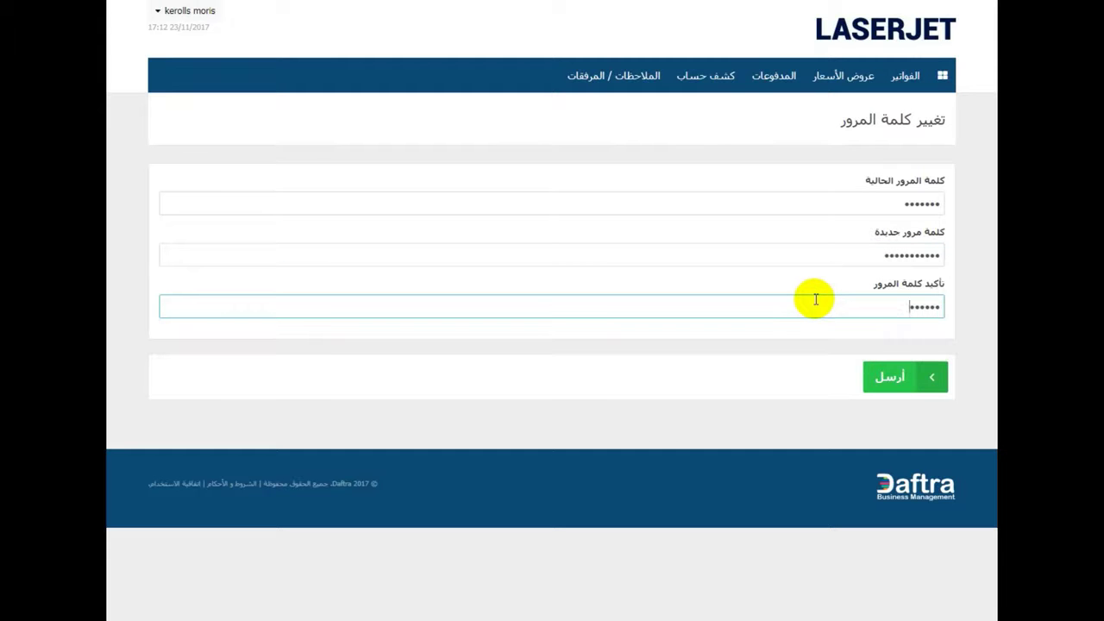
left_click(886, 383)
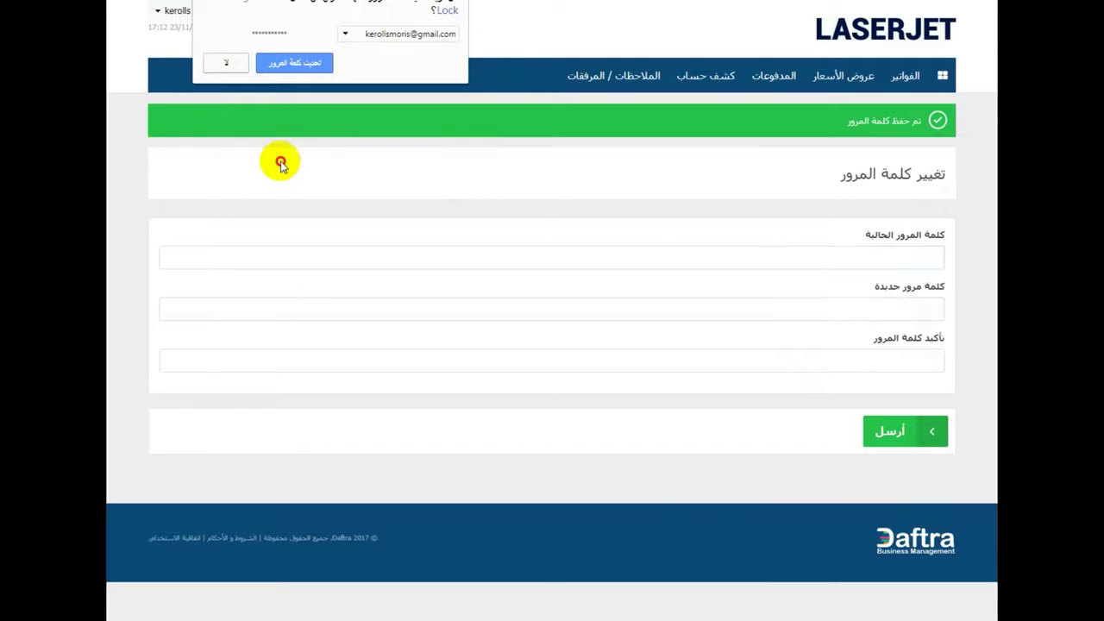
left_click(183, 10)
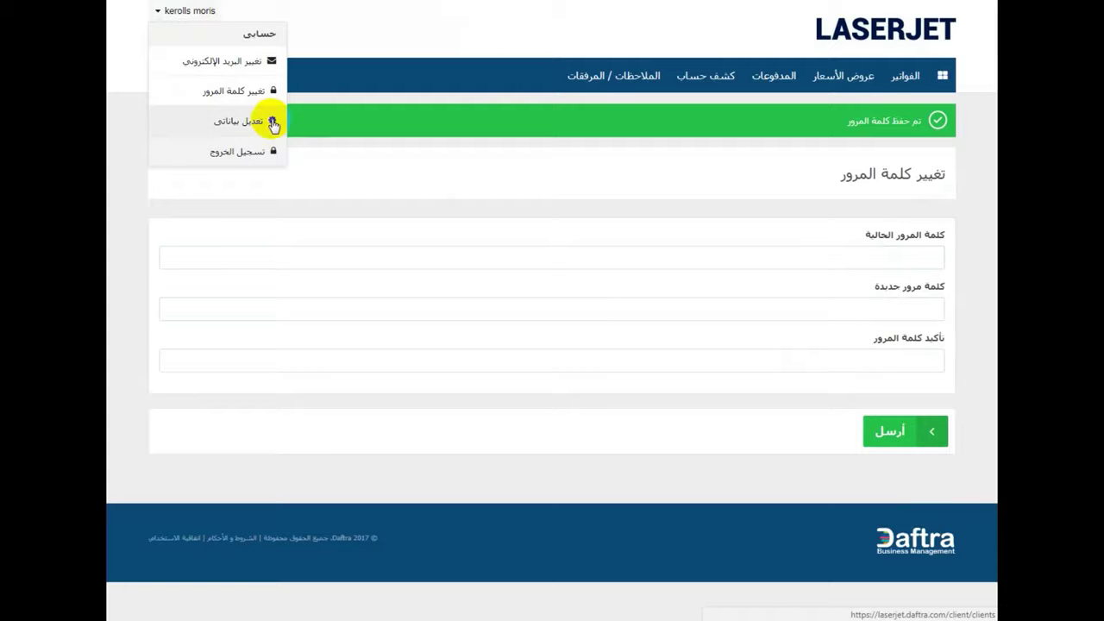
- On the change-email page, autofill the current password and delete the existing email address
left_click(266, 69)
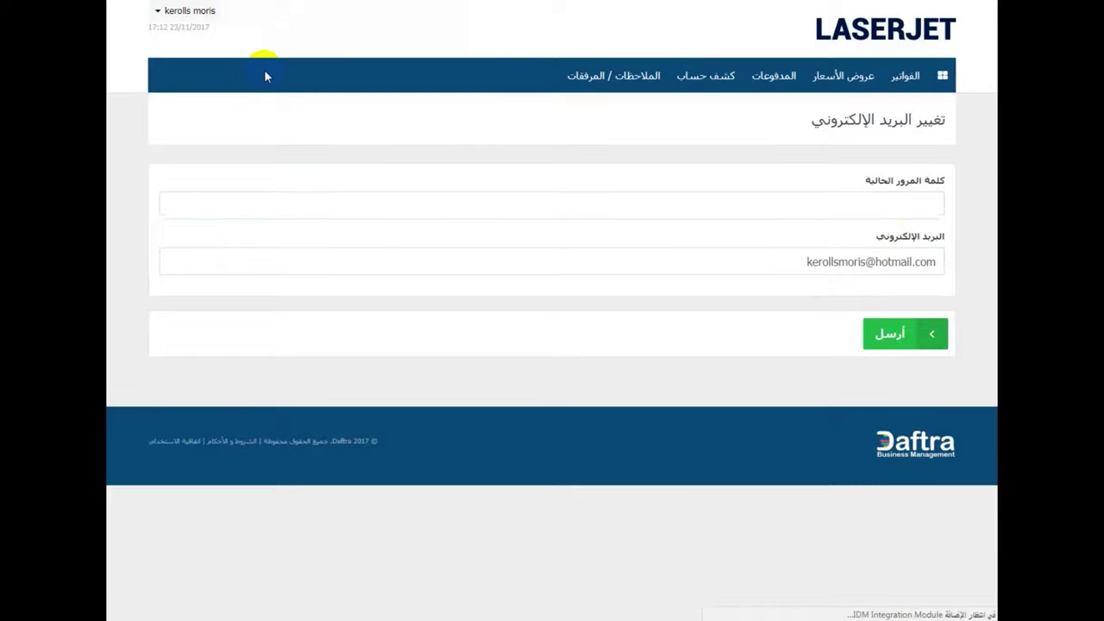
left_click(881, 209)
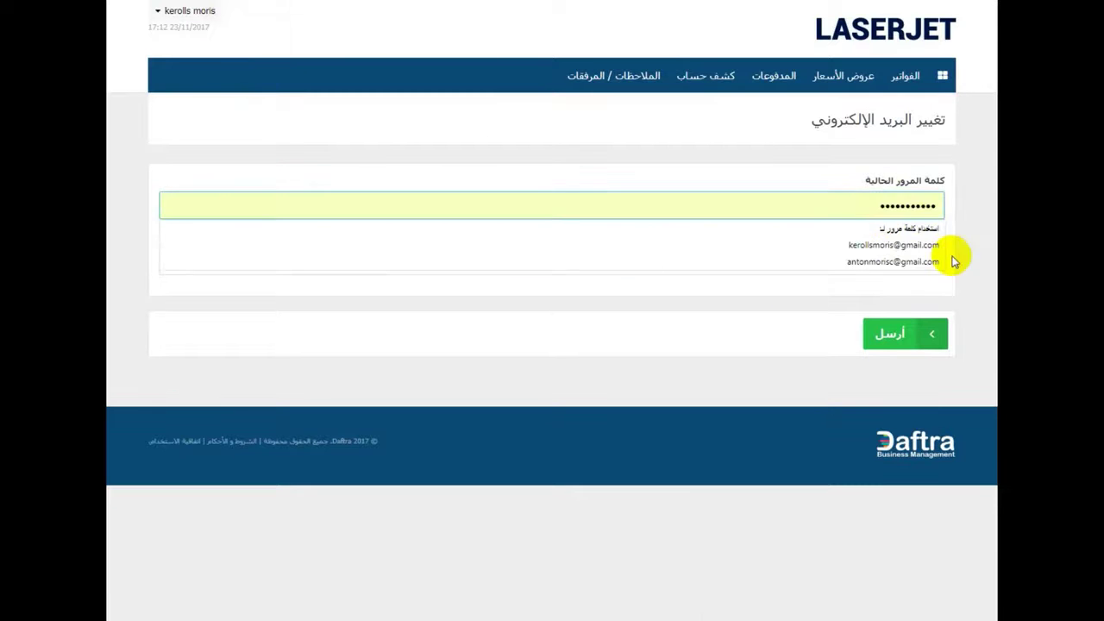
left_click(927, 248)
left_click(912, 265)
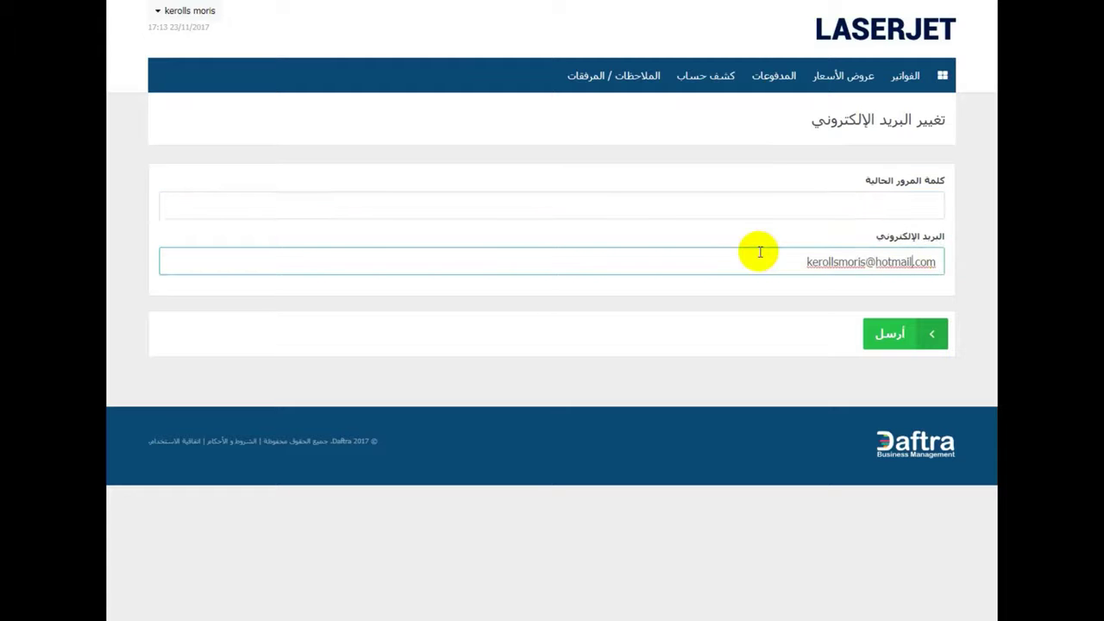
left_click(804, 265)
double_click(806, 266)
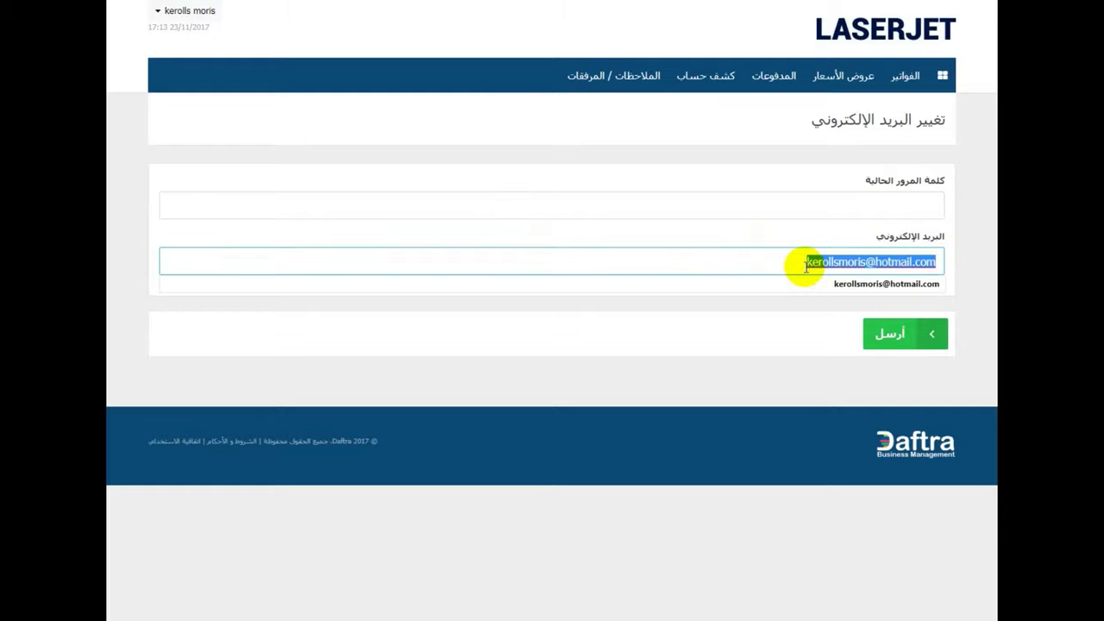
key("BackSpace")
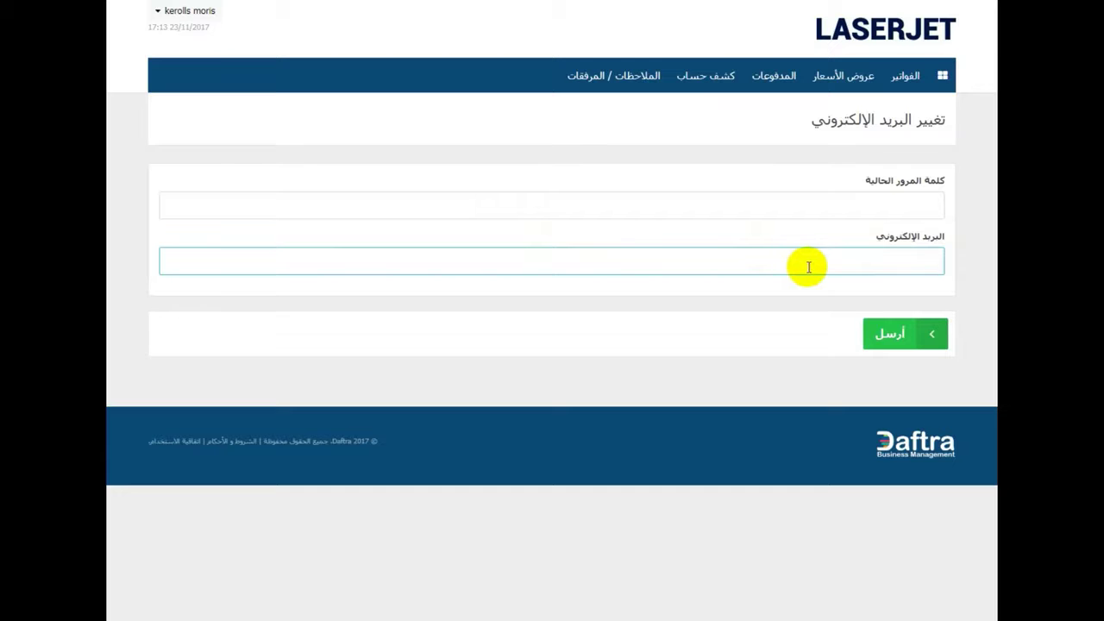
left_click(207, 15)
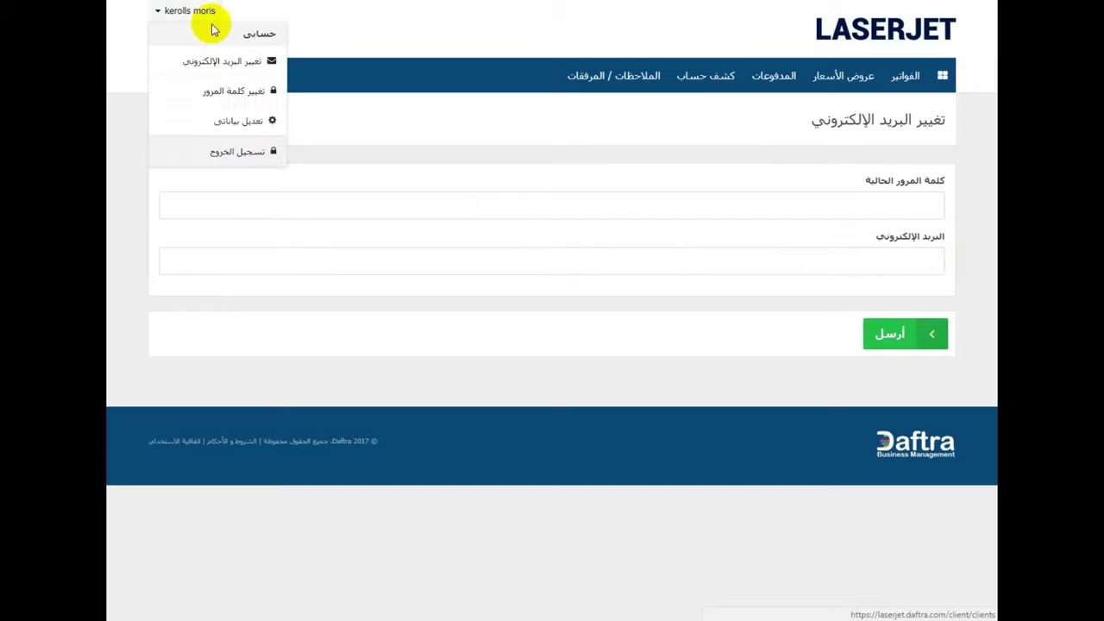
left_click(251, 129)
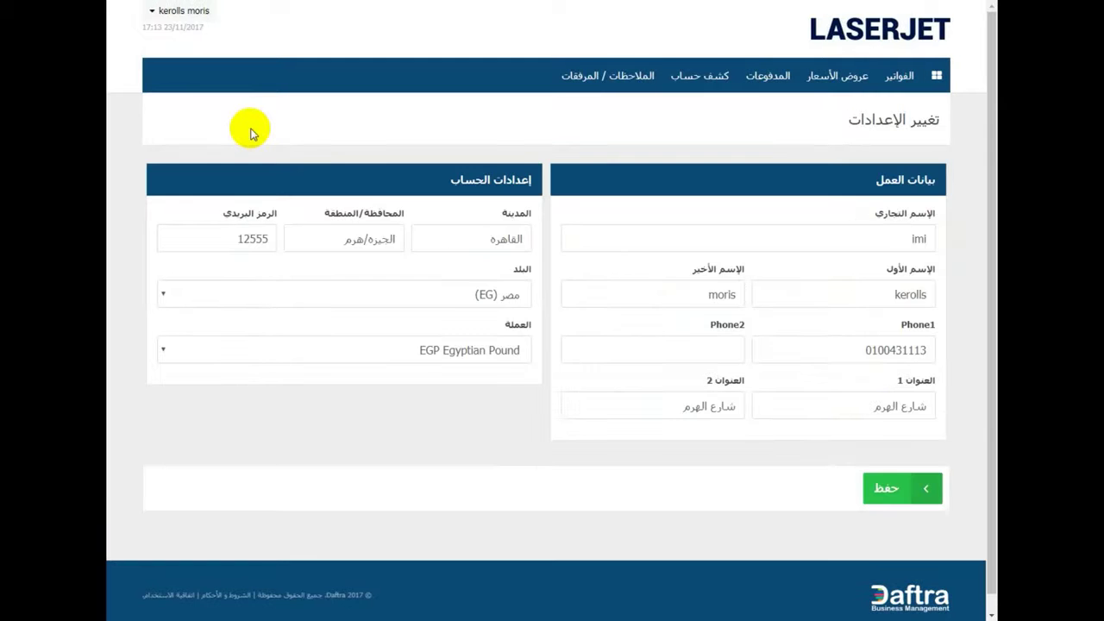
scroll(251, 129, "down", 1)
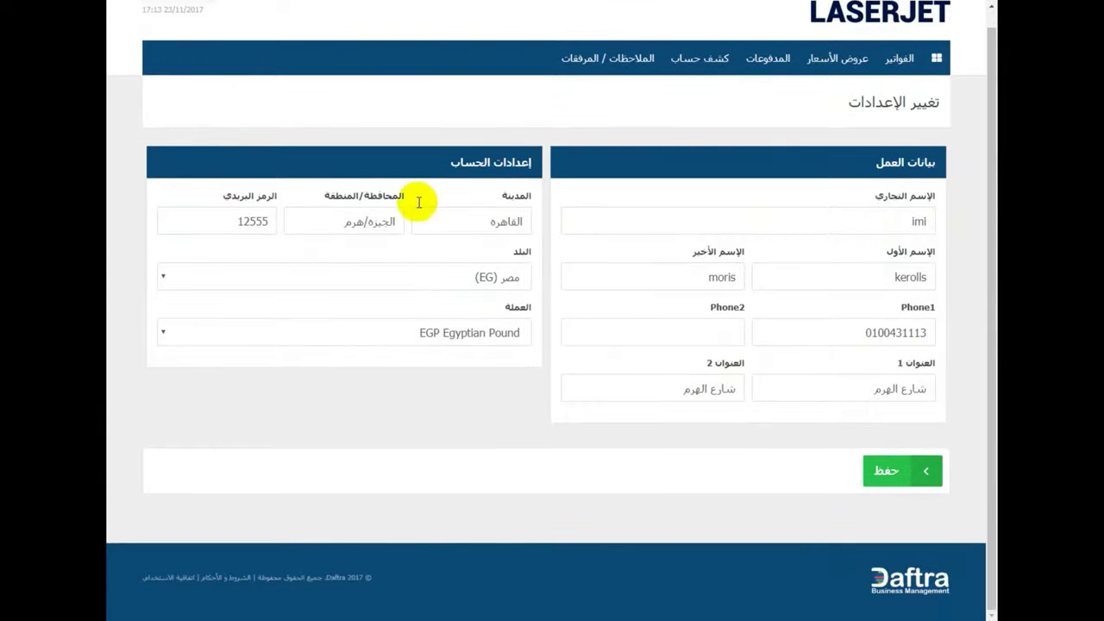
left_click(896, 223)
left_click_drag(907, 195, 858, 193)
left_click(852, 216)
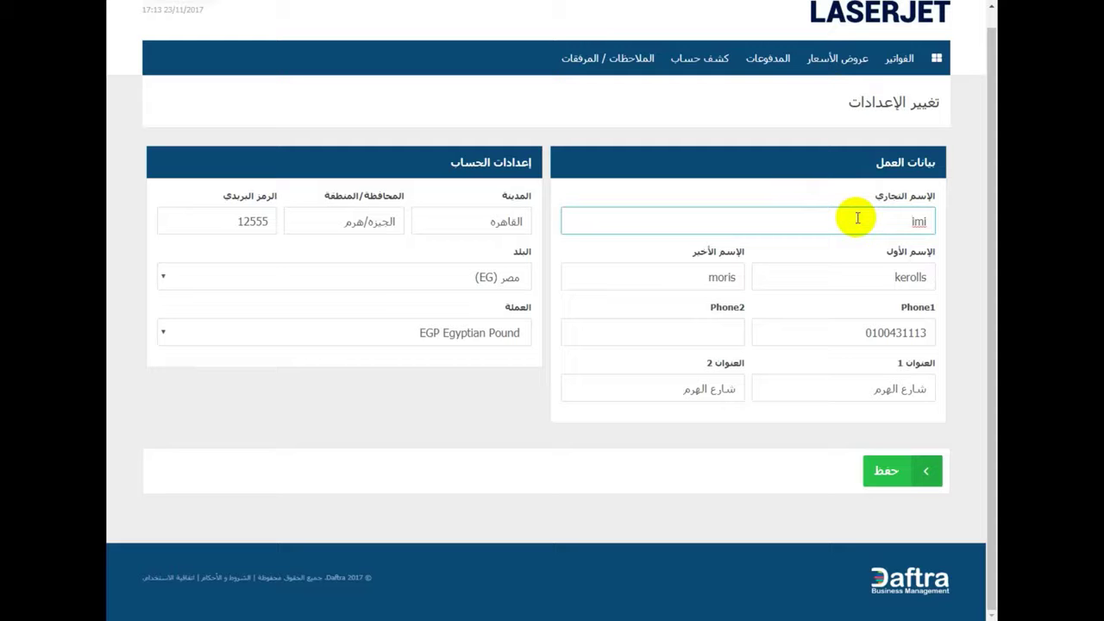
double_click(919, 223)
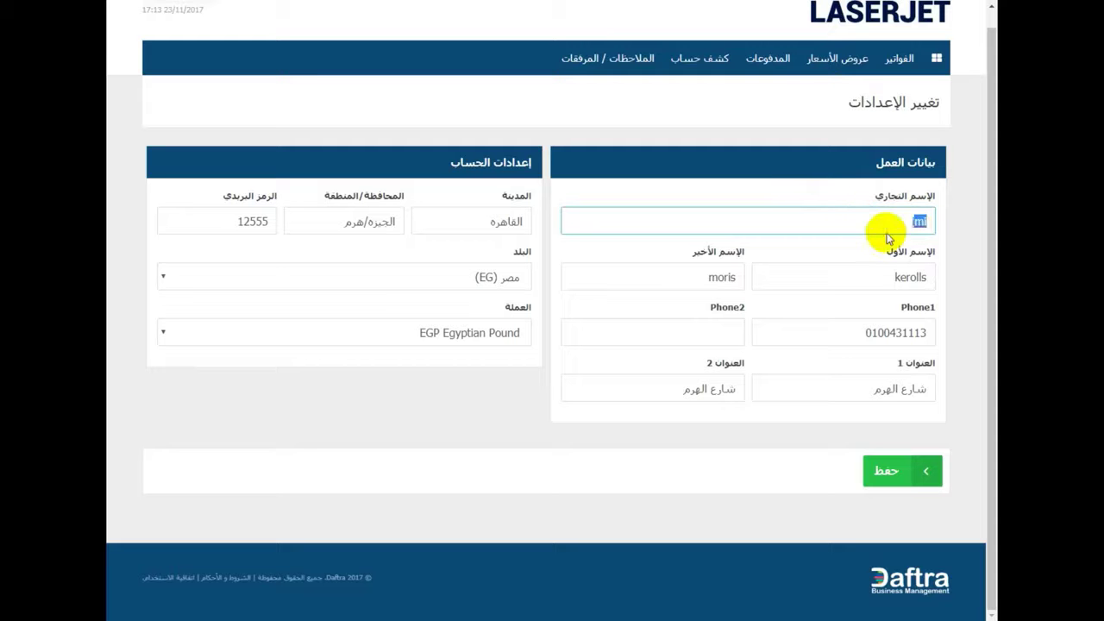
left_click_drag(891, 276, 931, 276)
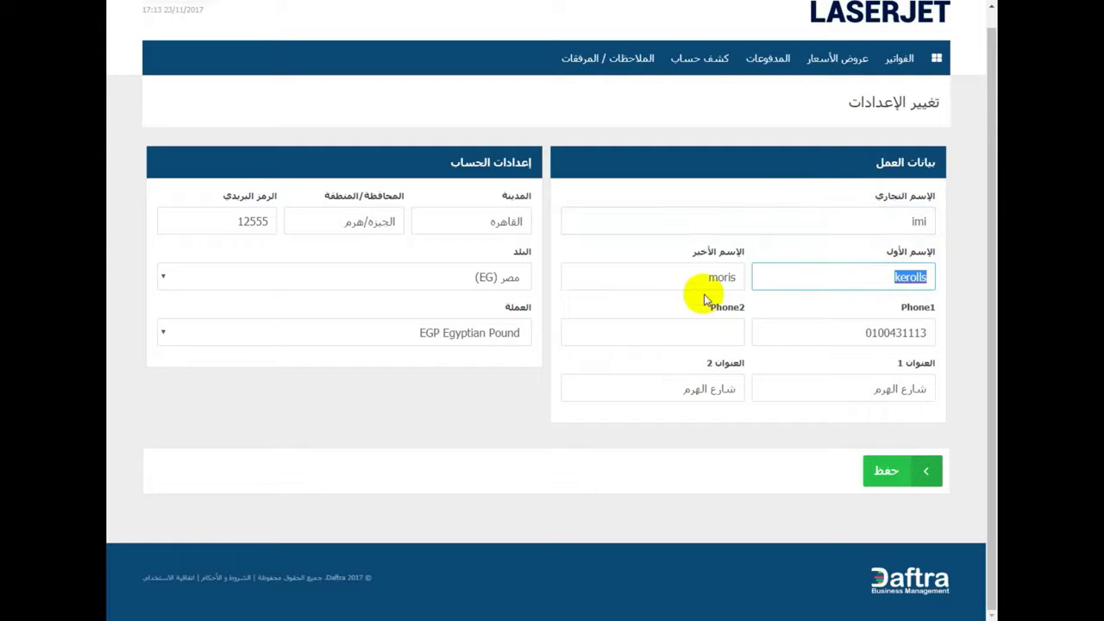
left_click_drag(682, 276, 734, 278)
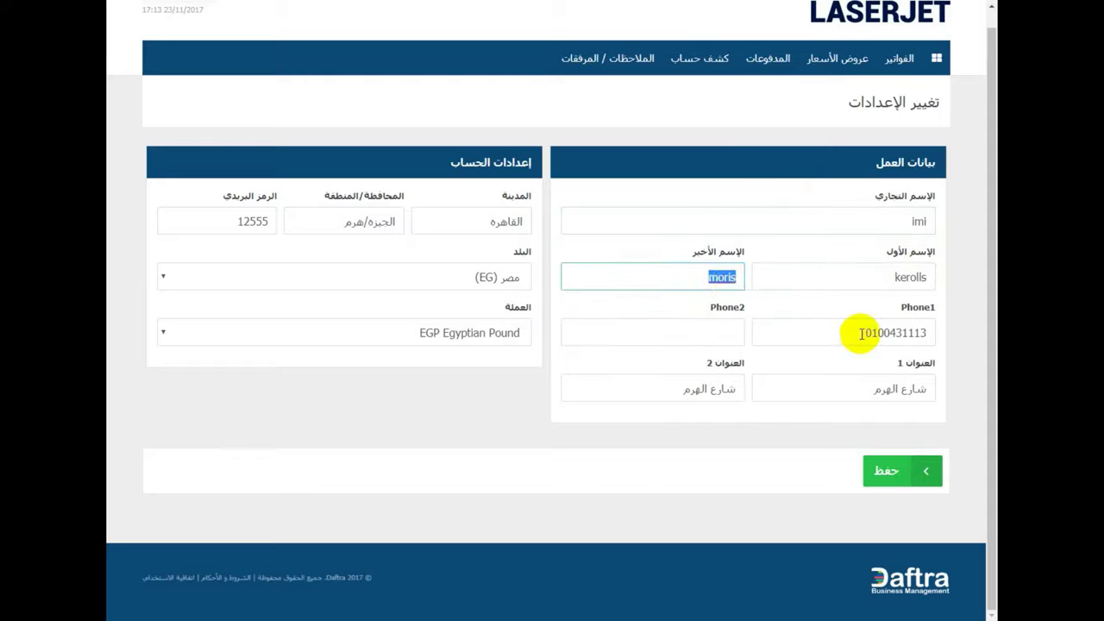
left_click_drag(865, 333, 919, 333)
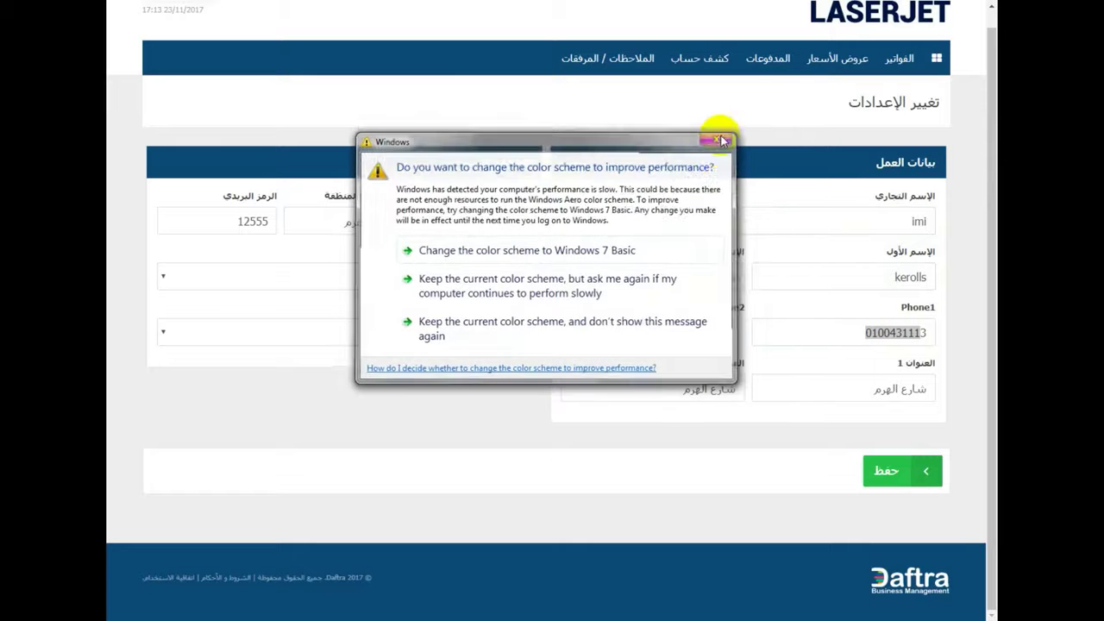
left_click(717, 139)
left_click(718, 338)
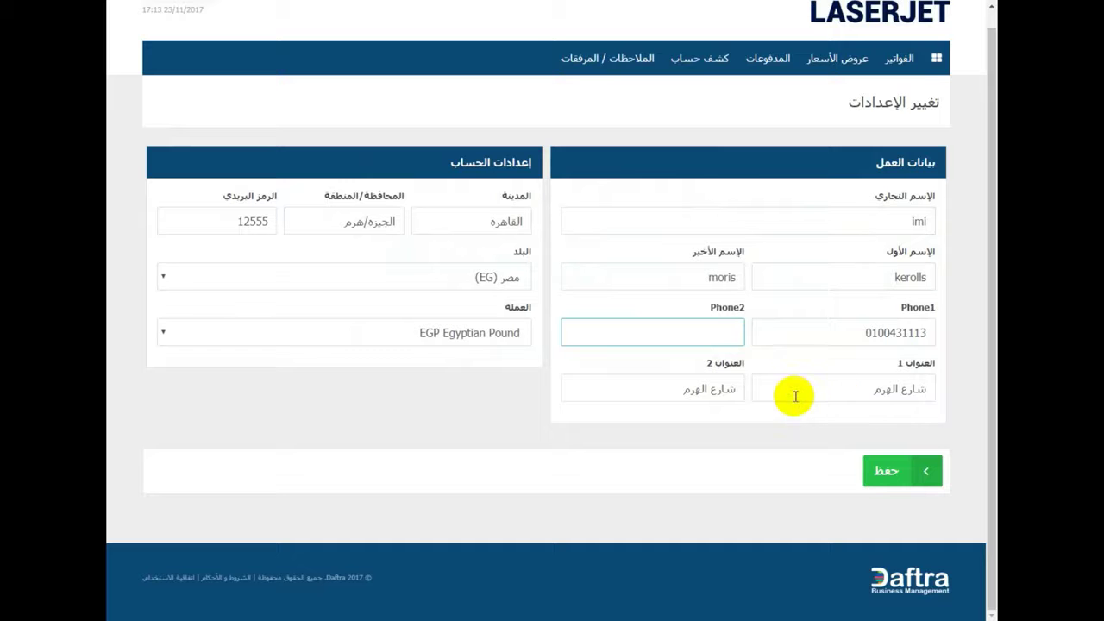
left_click_drag(472, 224, 512, 230)
left_click_drag(371, 222, 356, 228)
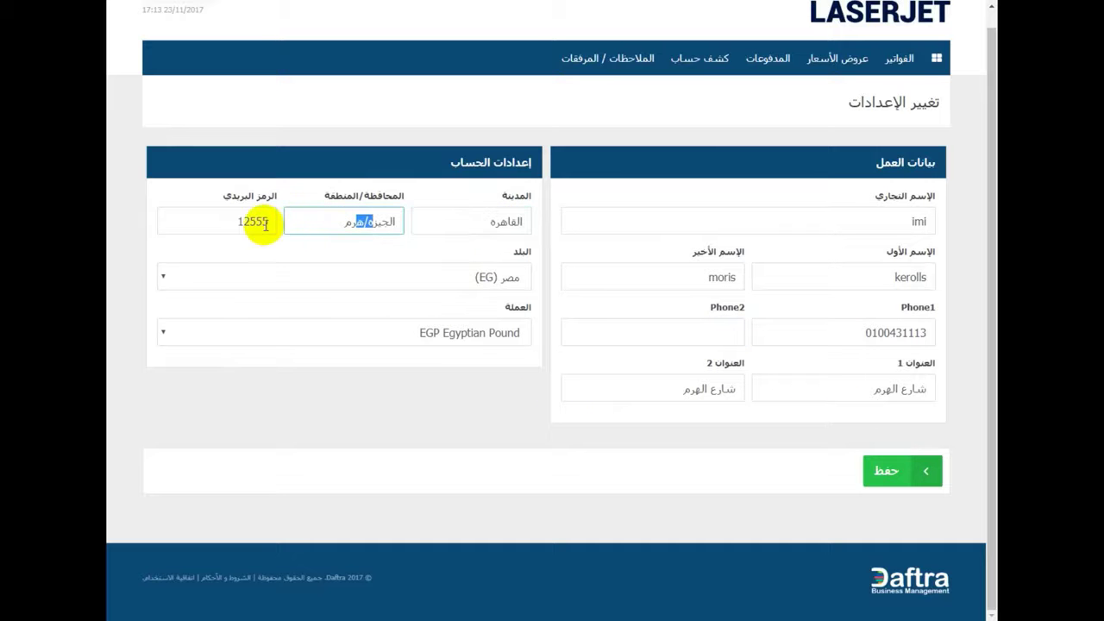
left_click_drag(276, 197, 226, 200)
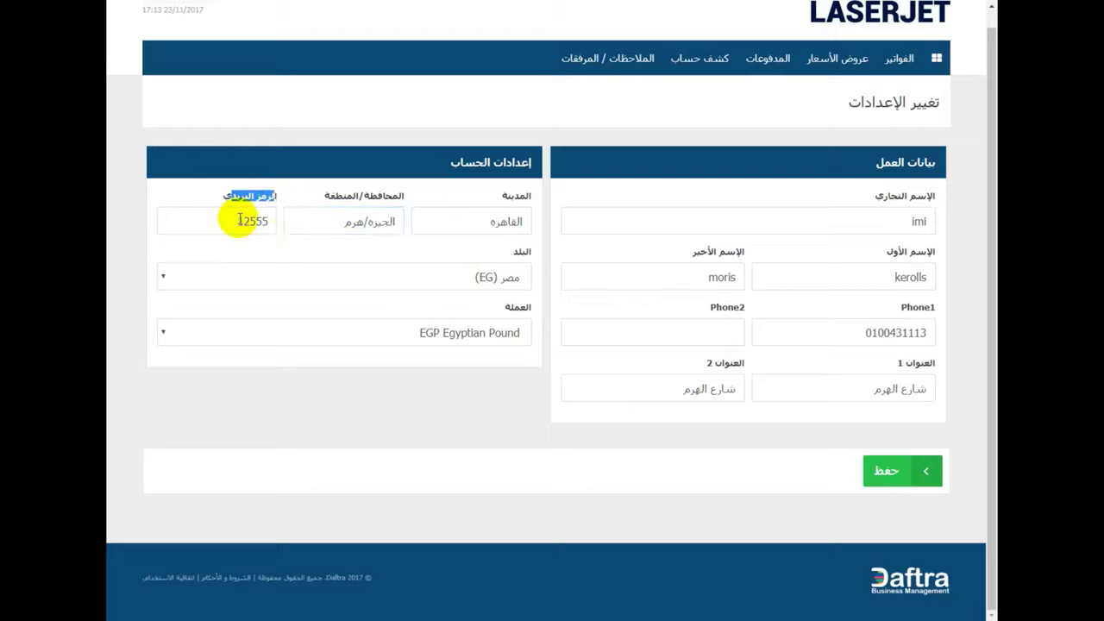
left_click(239, 221)
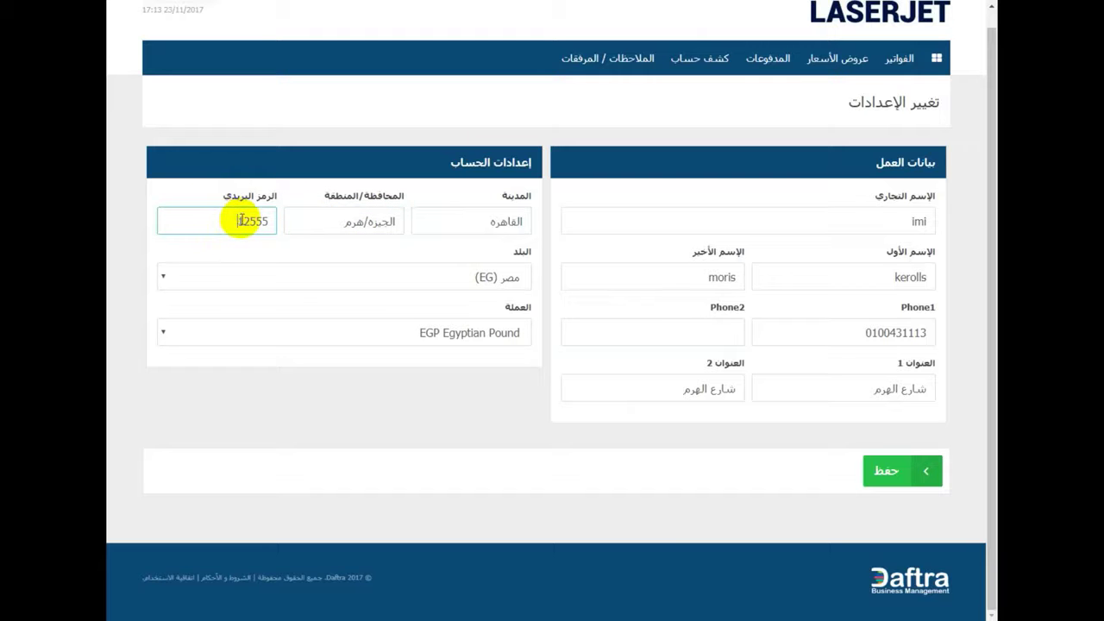
left_click(250, 222)
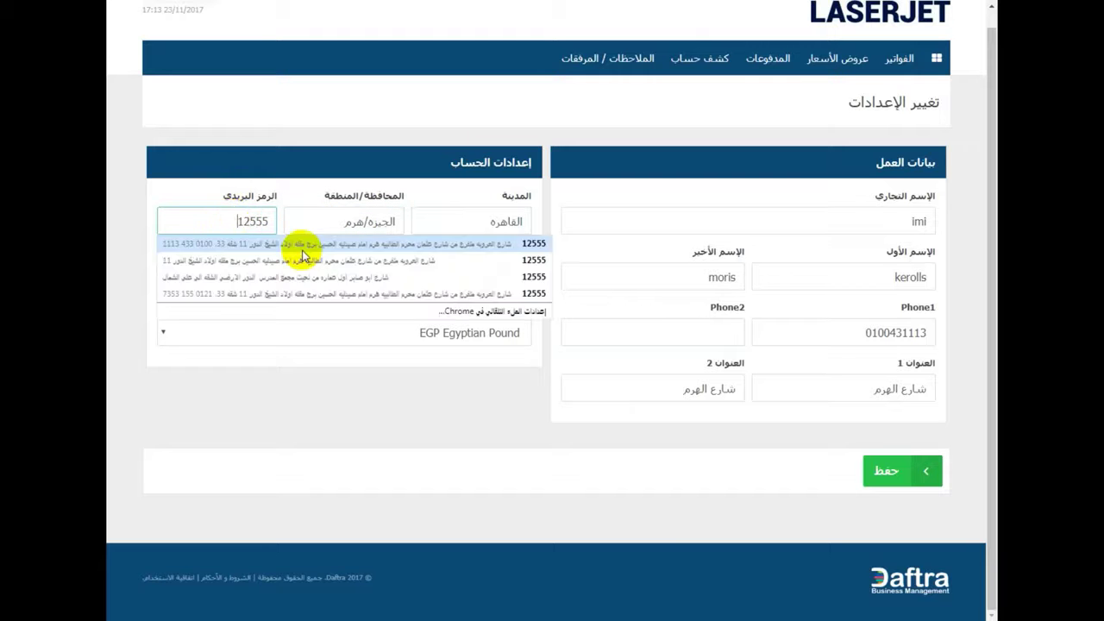
left_click(291, 245)
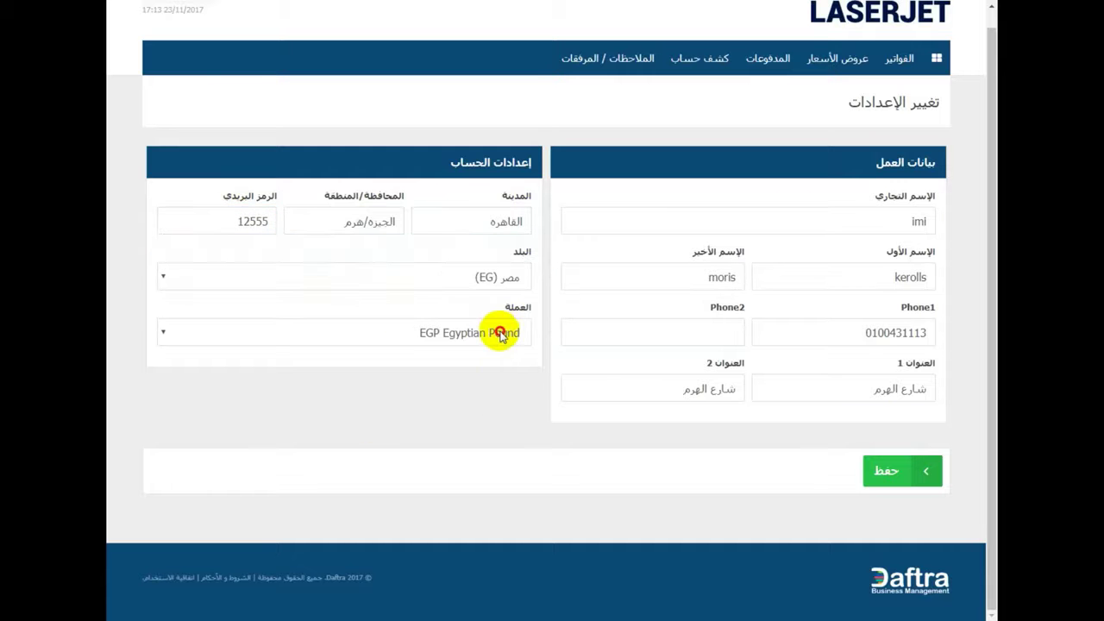
left_click(500, 334)
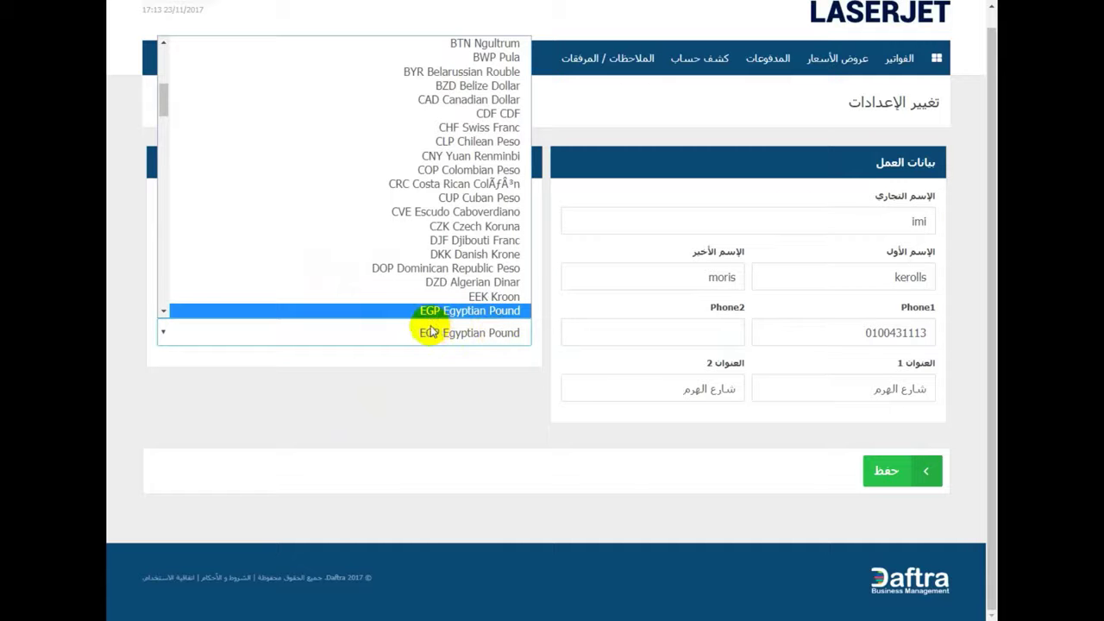
left_click(492, 343)
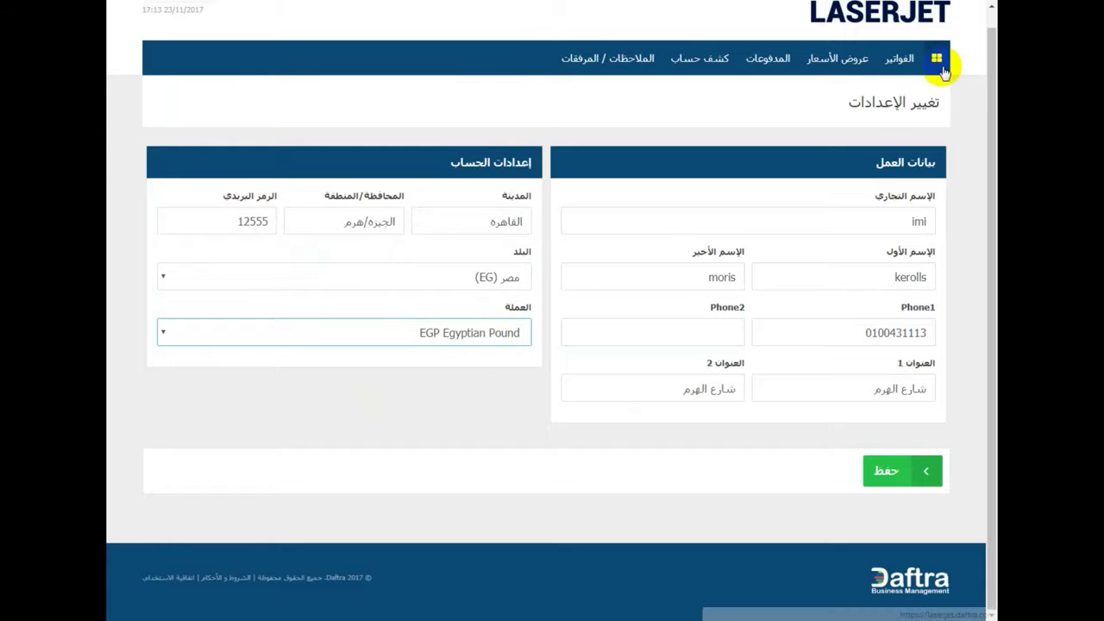
- Browse the client's invoices and estimates lists and view estimate #1
left_click(901, 60)
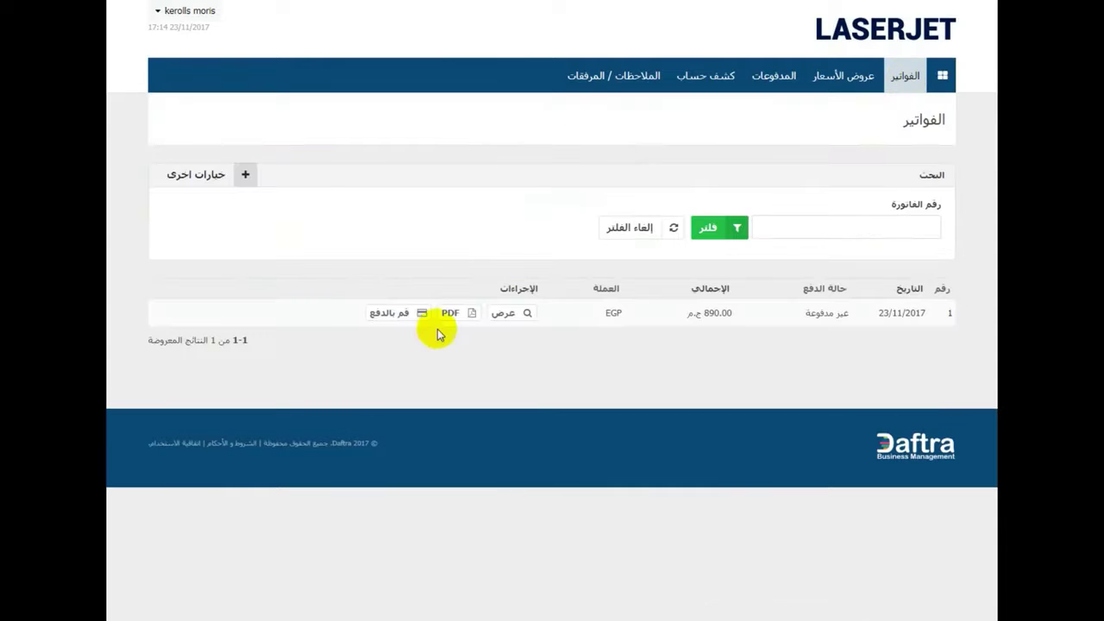
left_click(844, 84)
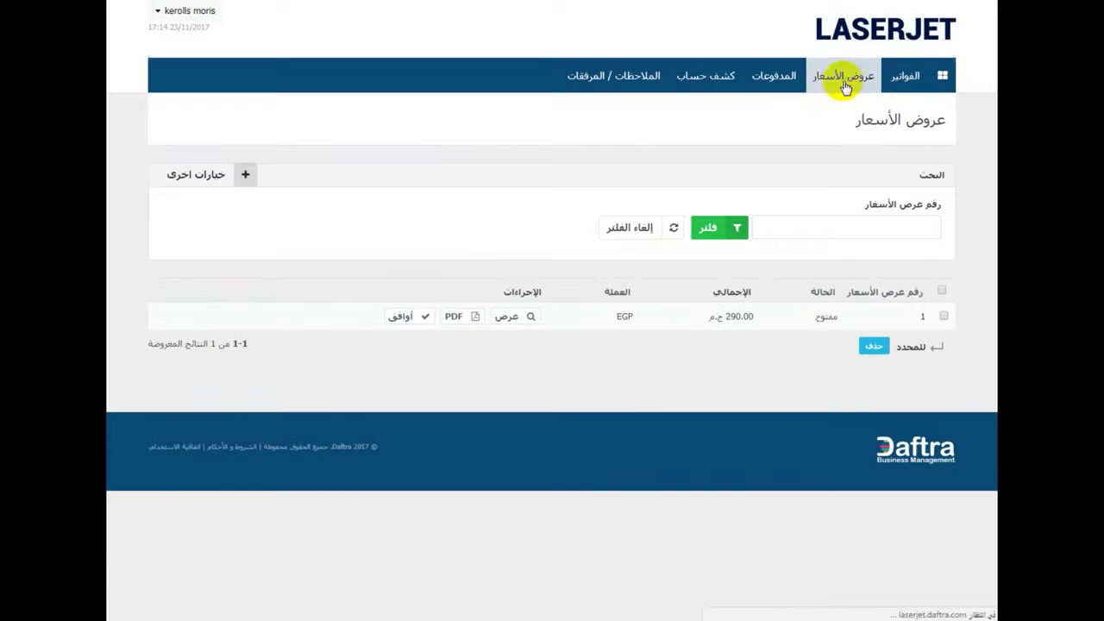
left_click(507, 319)
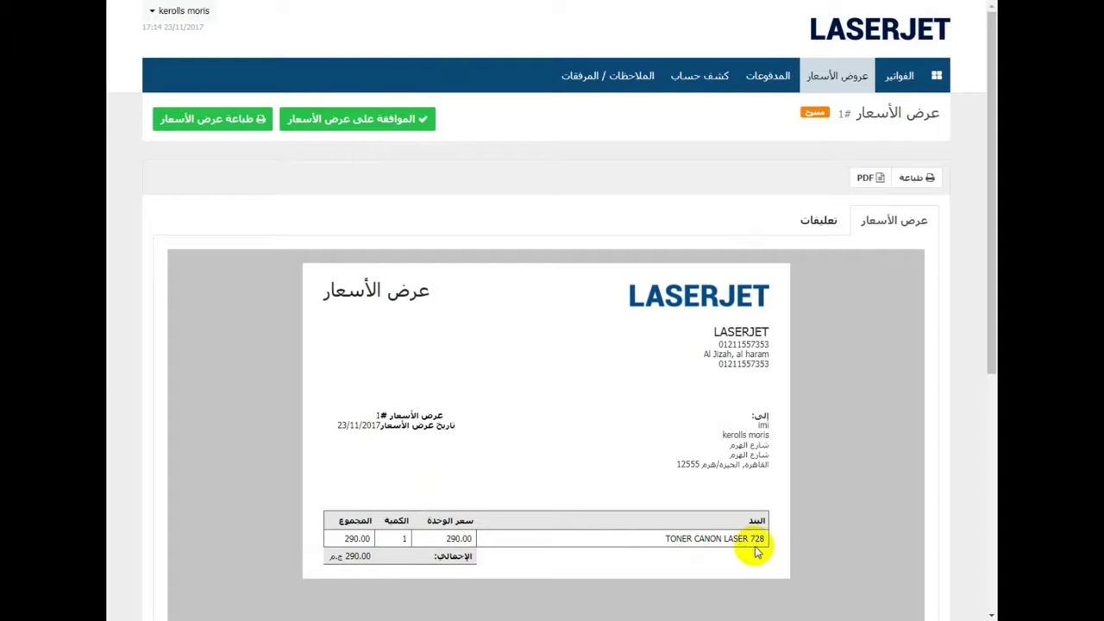
- Highlight estimate #1's TONER CANON LASER 728 row and 290.00 price, then go to payments
left_click_drag(759, 541, 439, 538)
left_click(447, 541)
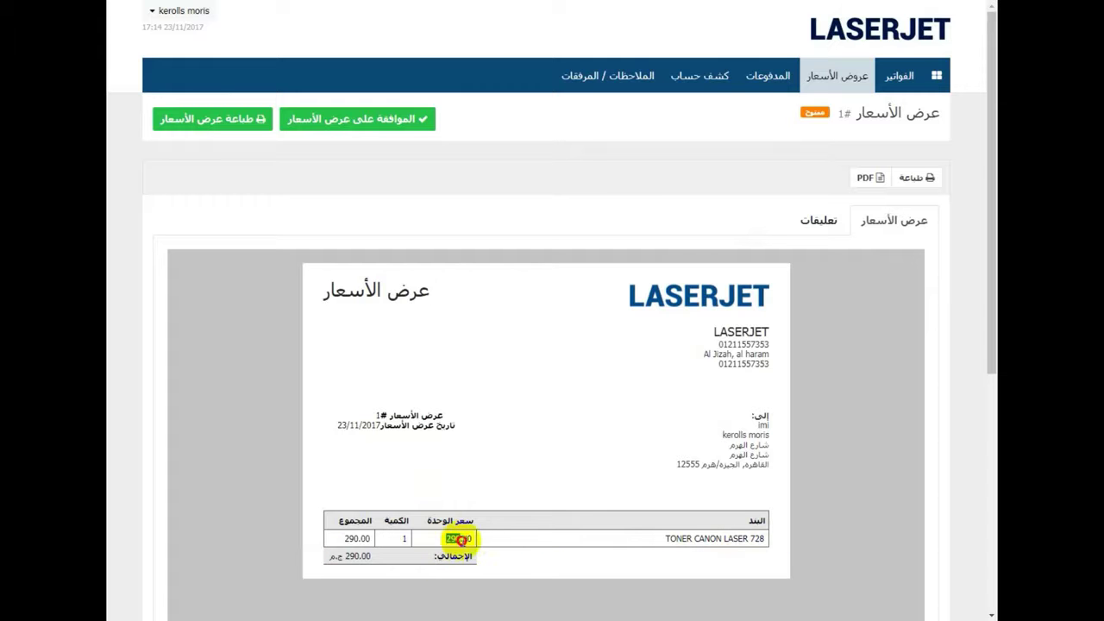
double_click(467, 540)
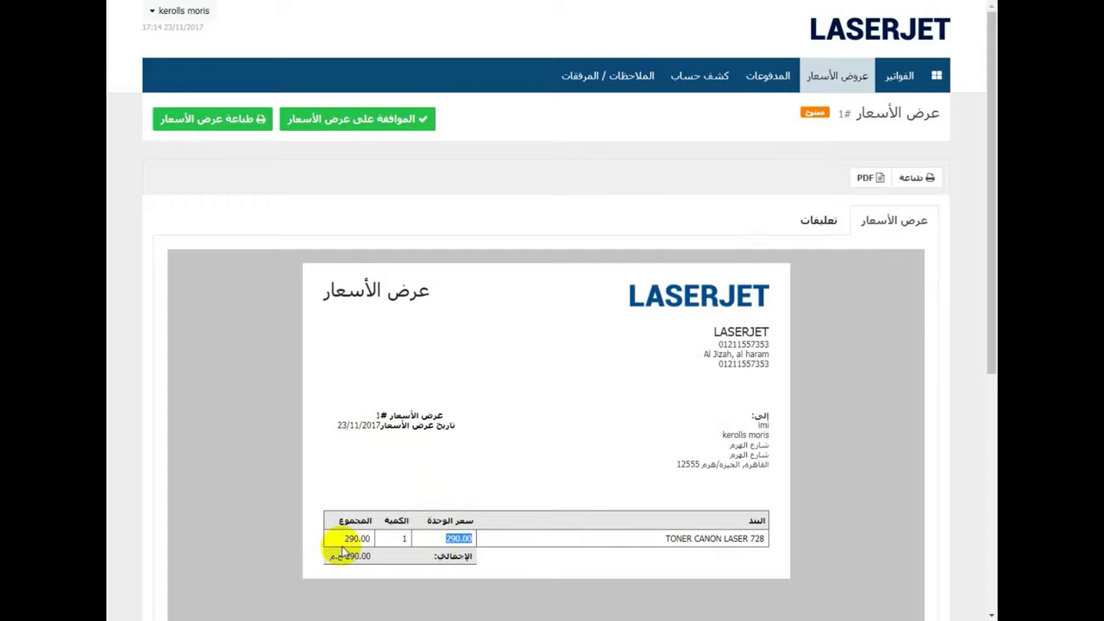
left_click(444, 560)
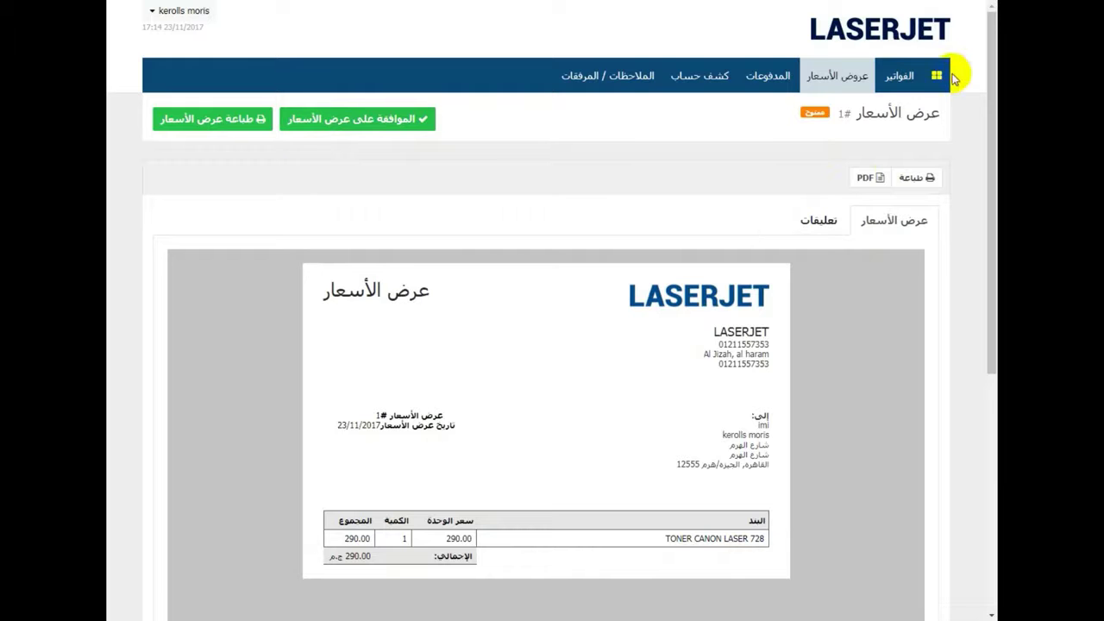
left_click(776, 91)
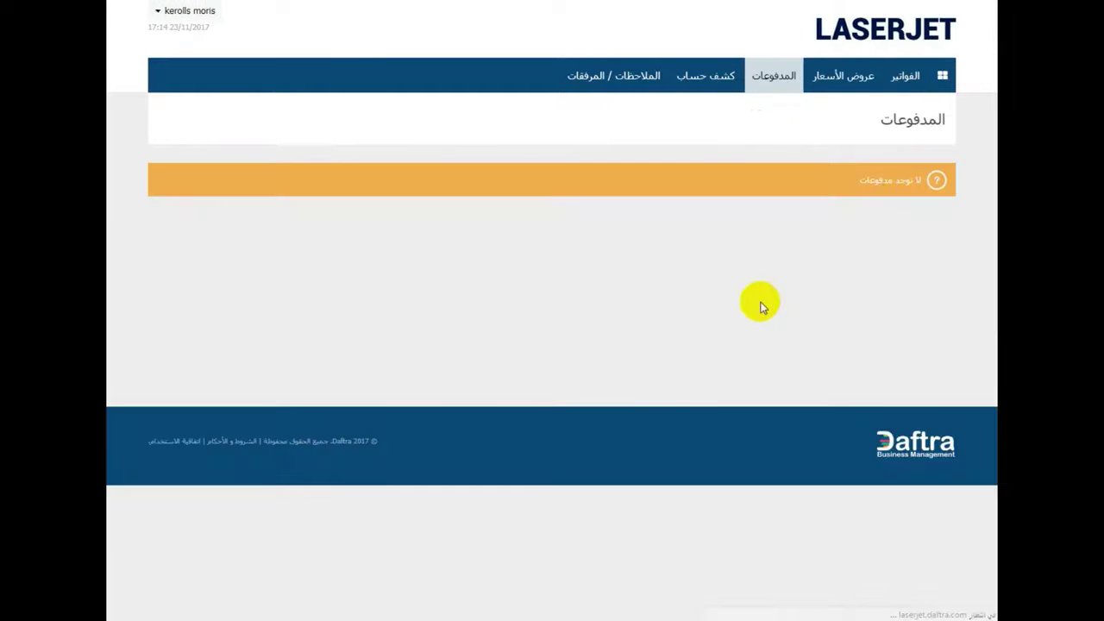
- Review the client's account statement showing invoice #1 for 890.00 EGP and dismiss the download-manager pop-ups
left_click(689, 74)
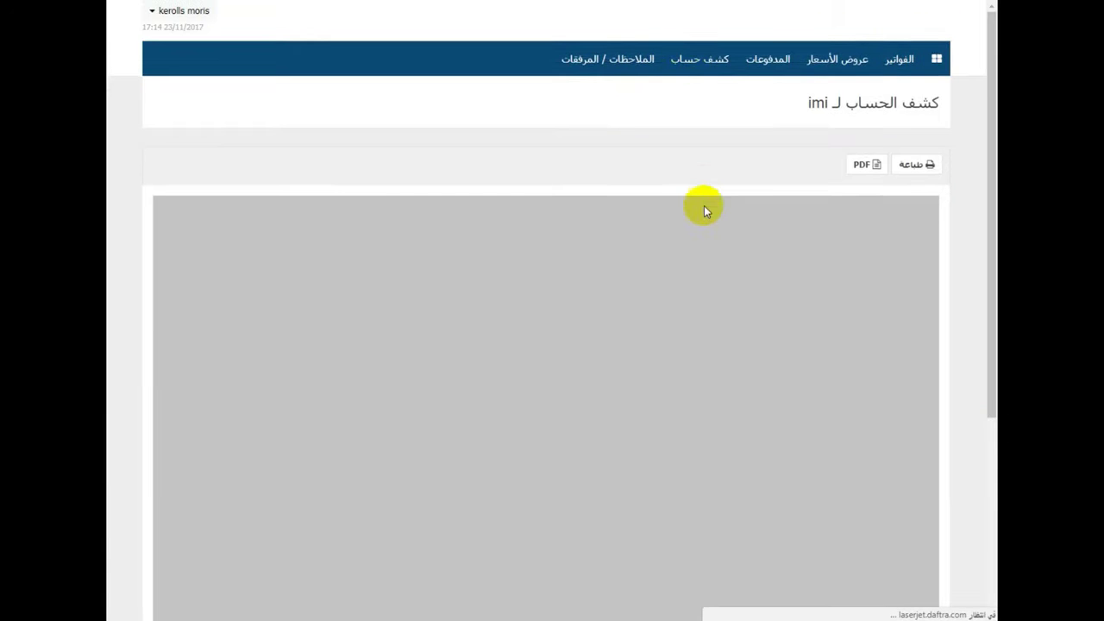
scroll(701, 218, "down", 1)
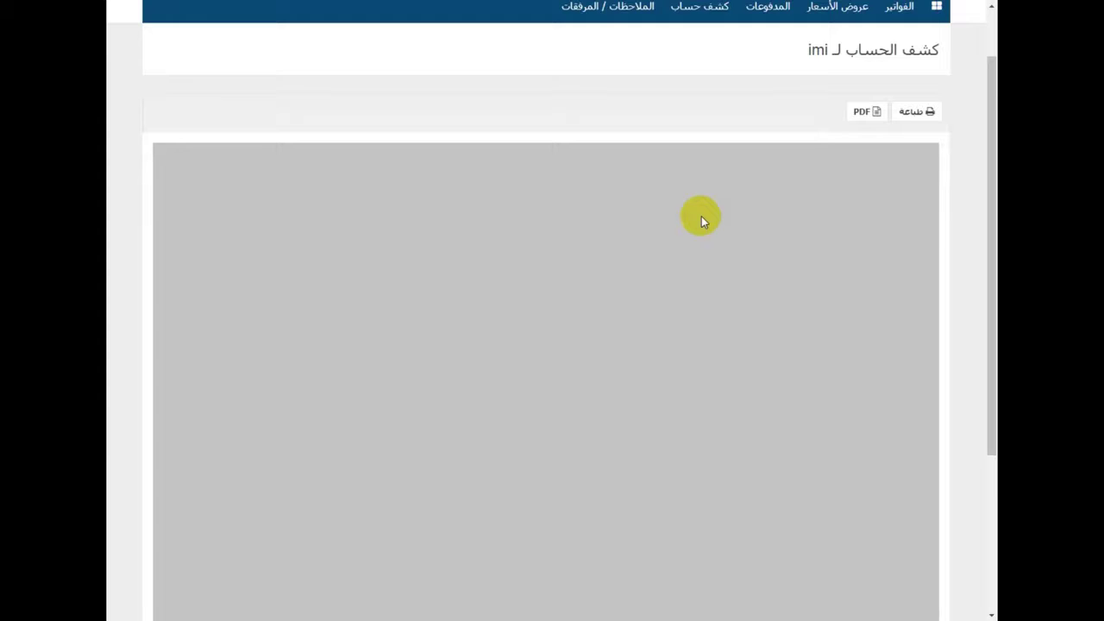
scroll(701, 217, "down", 1)
scroll(695, 264, "down", 1)
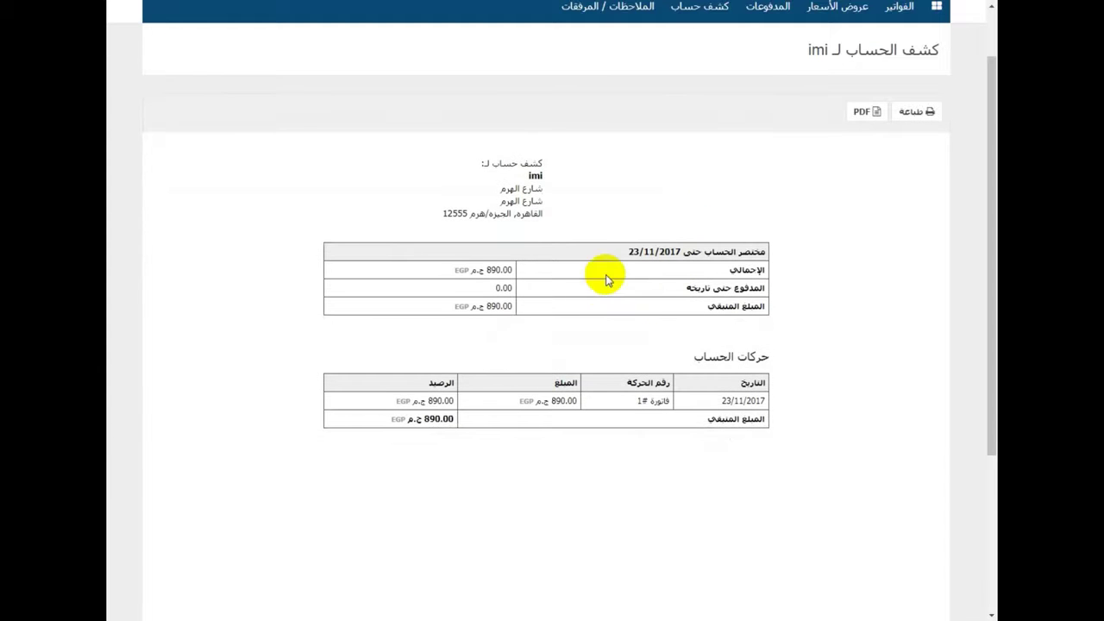
left_click_drag(751, 359, 709, 371)
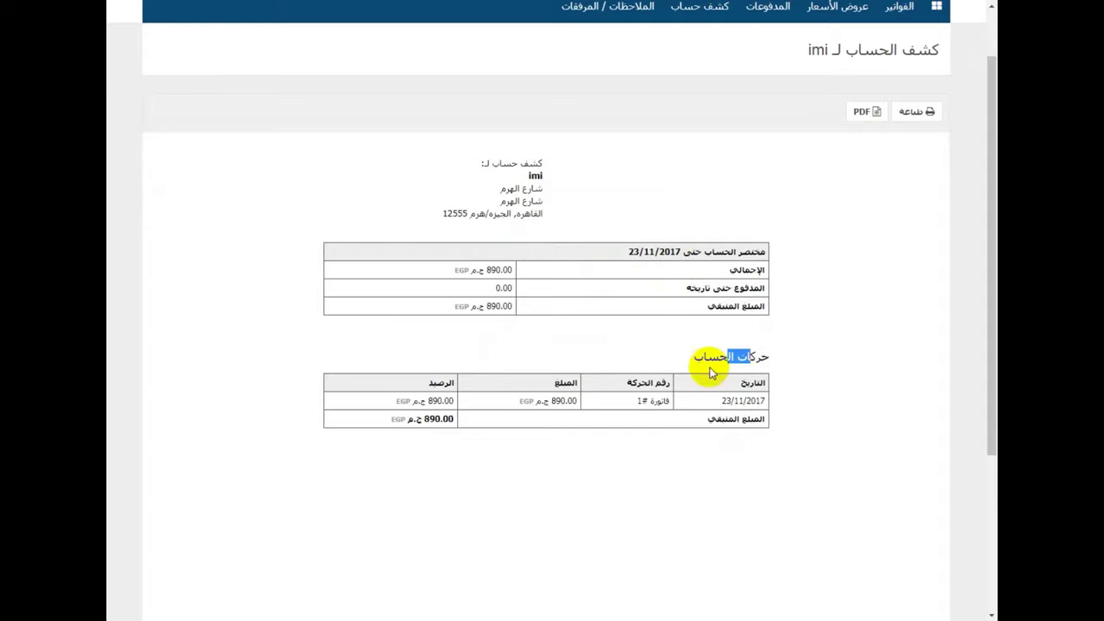
left_click(709, 371)
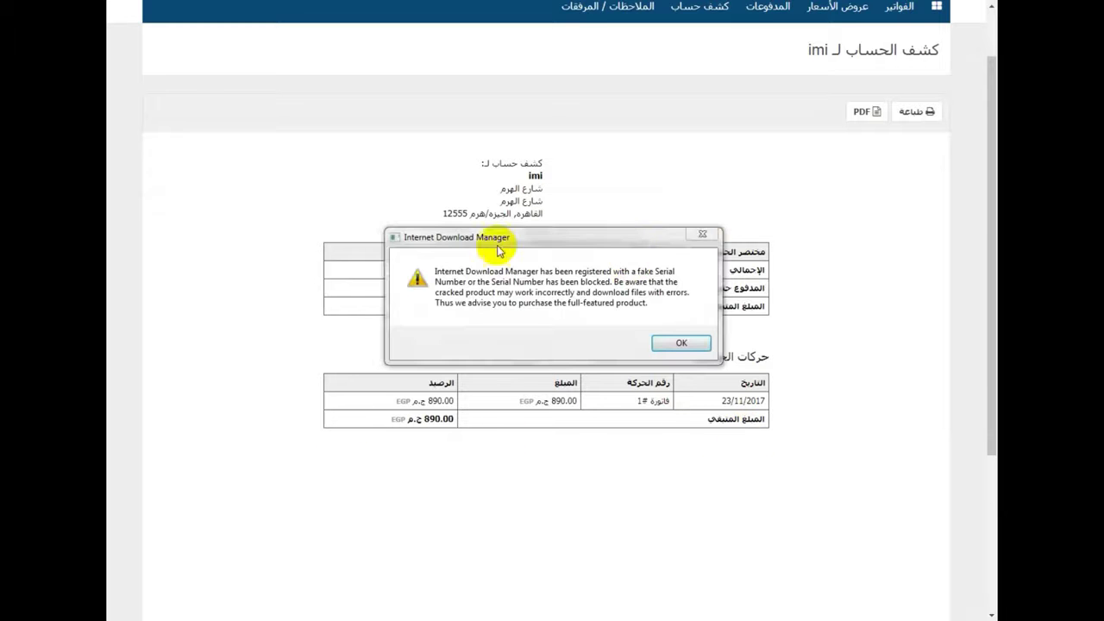
left_click(698, 235)
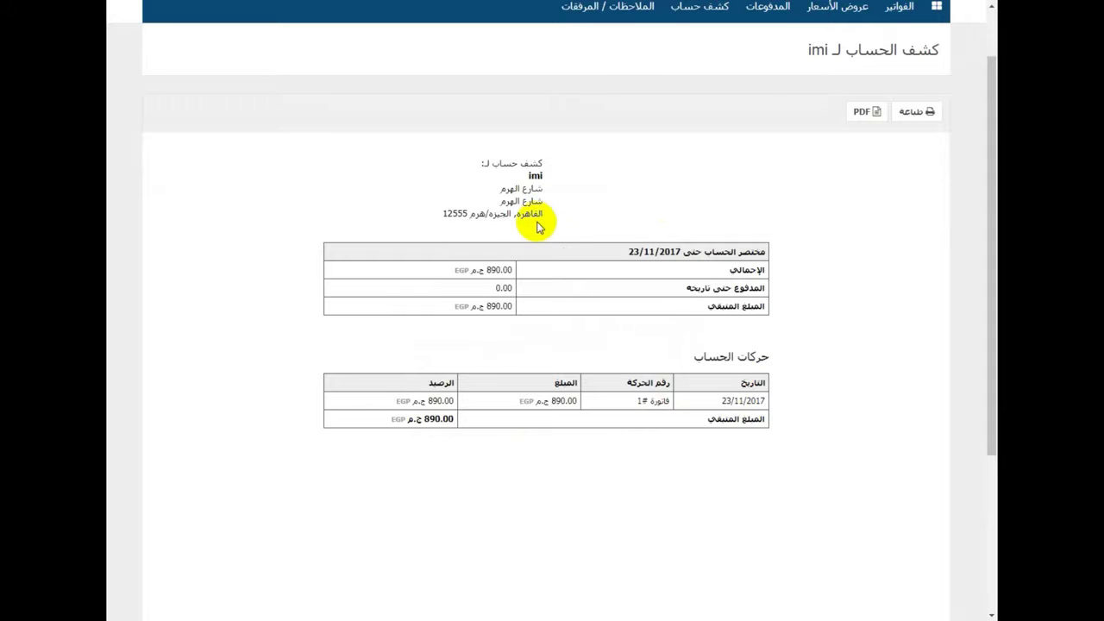
scroll(828, 190, "up", 1)
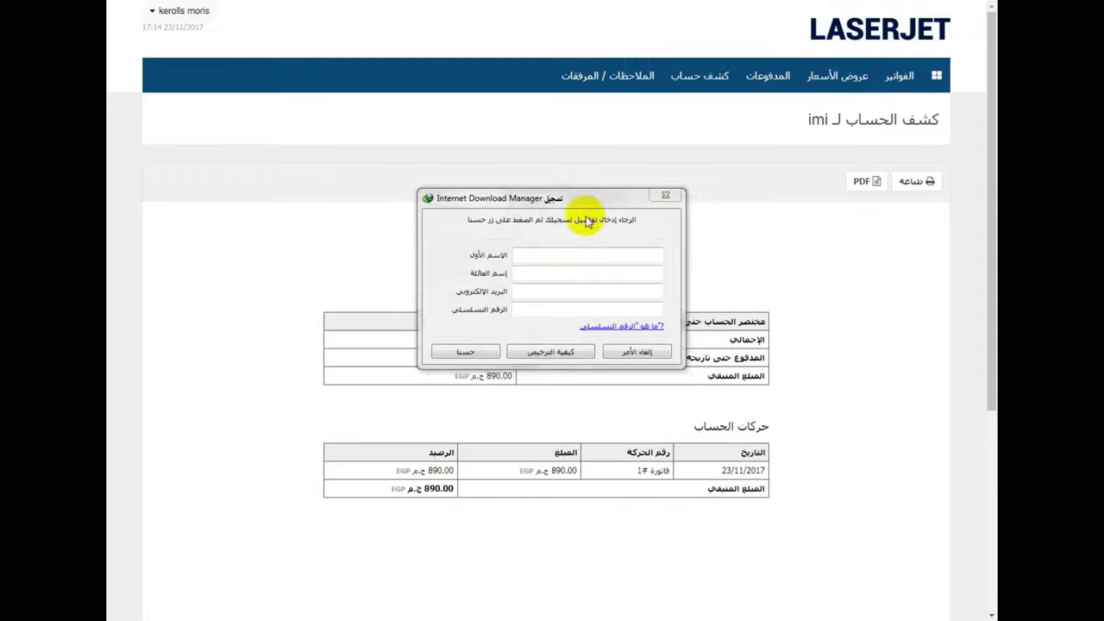
left_click(664, 195)
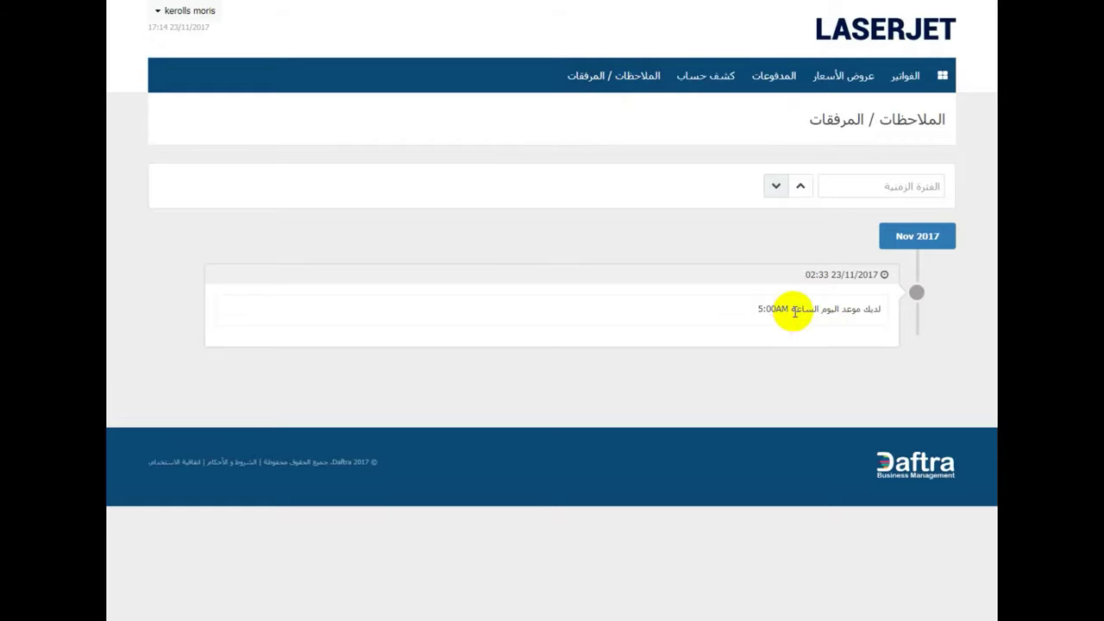
left_click_drag(785, 312, 806, 312)
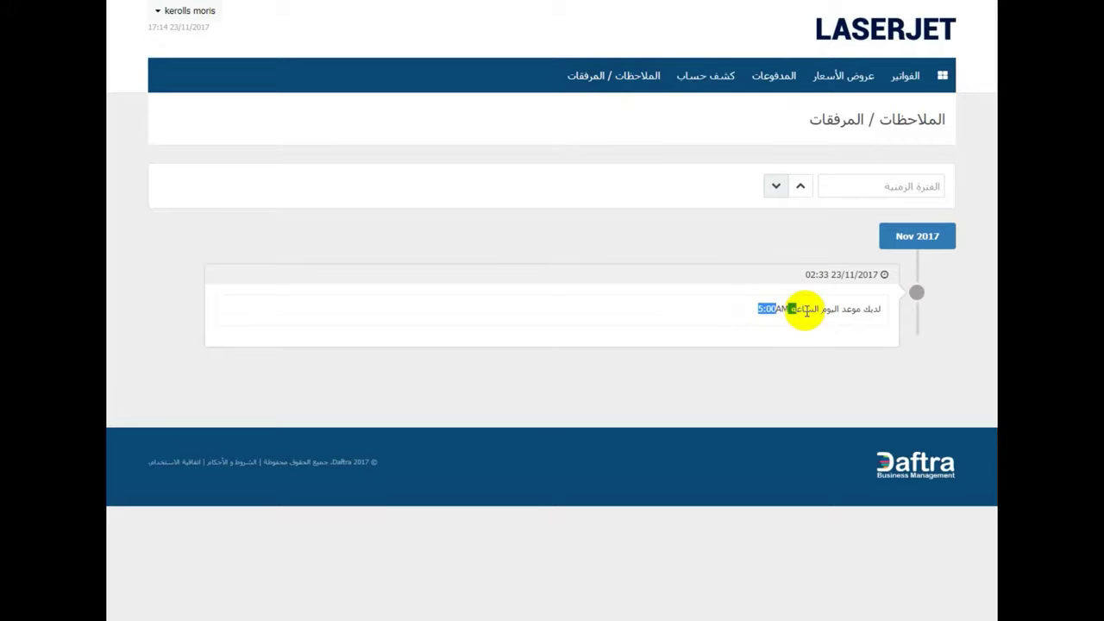
left_click(691, 290)
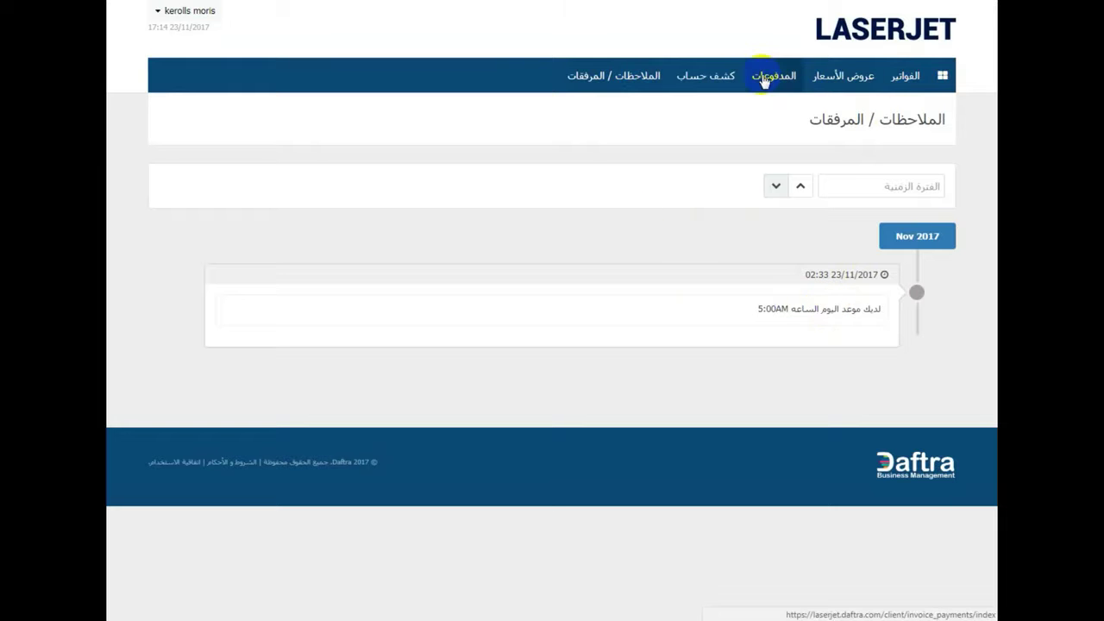
- Return to the client dashboard and start paying the 890.00 EGP balance
left_click(940, 79)
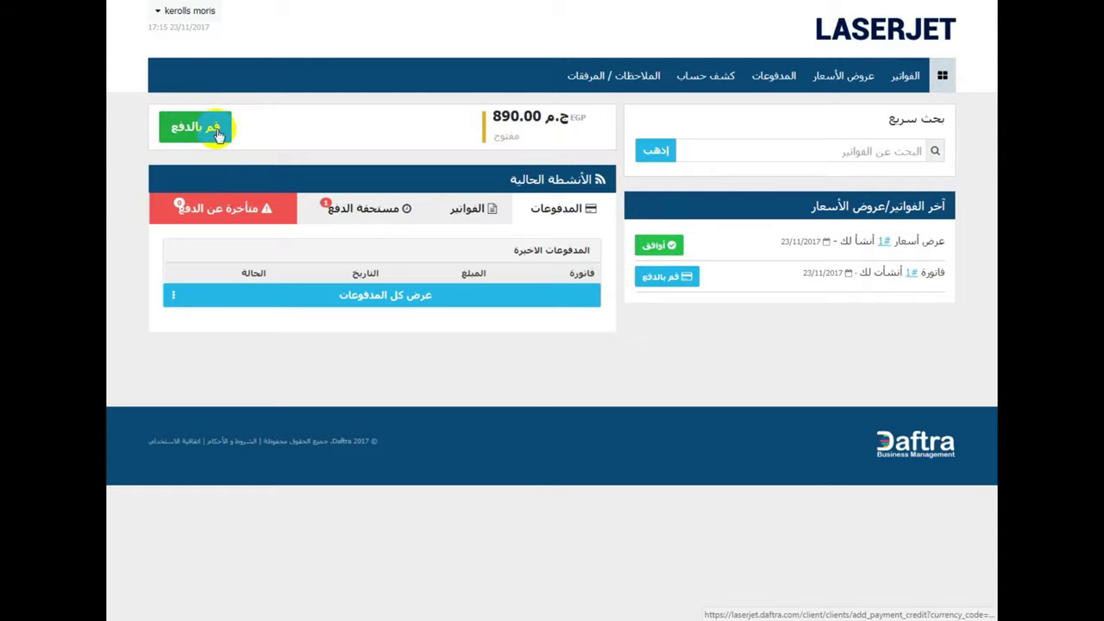
left_click(219, 134)
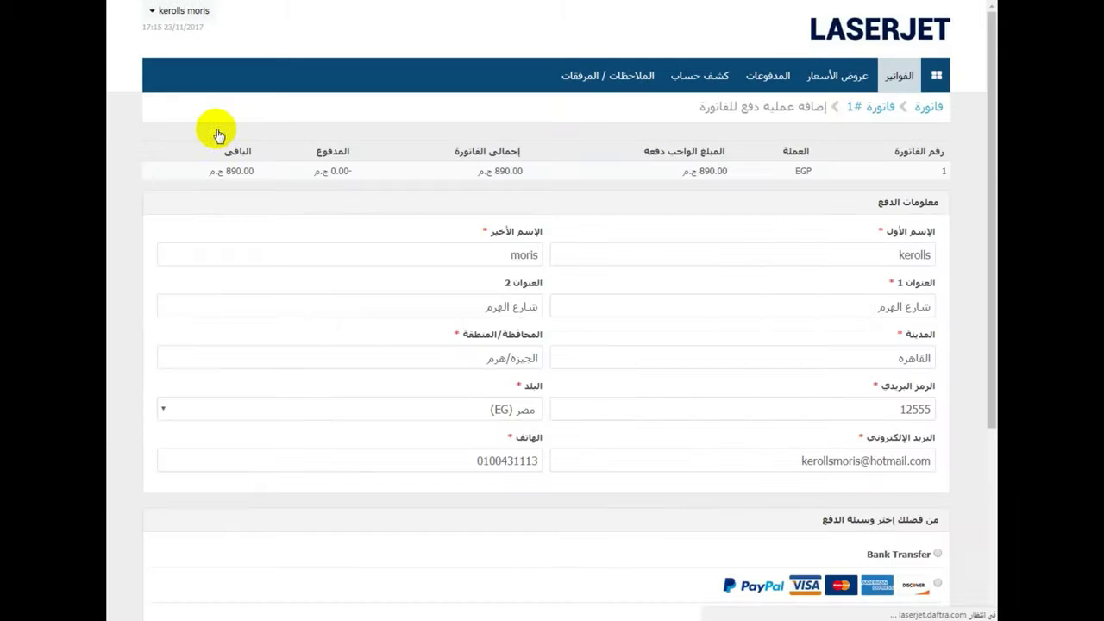
- Try the Coupons and Vodafone Cash payment methods for invoice #1, then settle on Orange Money
scroll(439, 227, "down", 2)
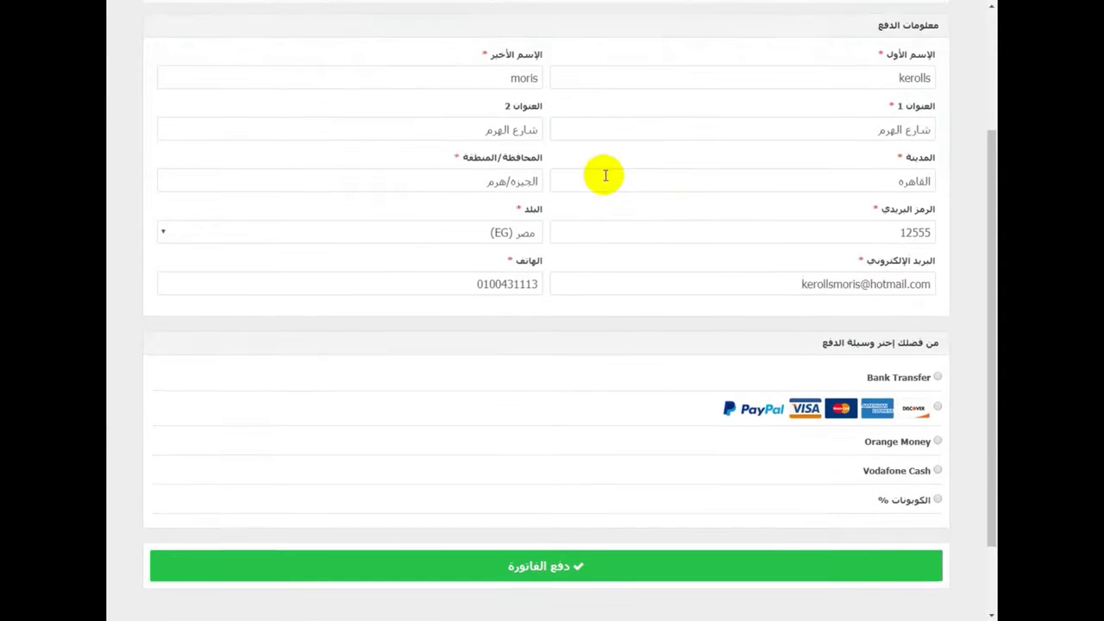
scroll(532, 215, "up", 1)
scroll(444, 128, "up", 1)
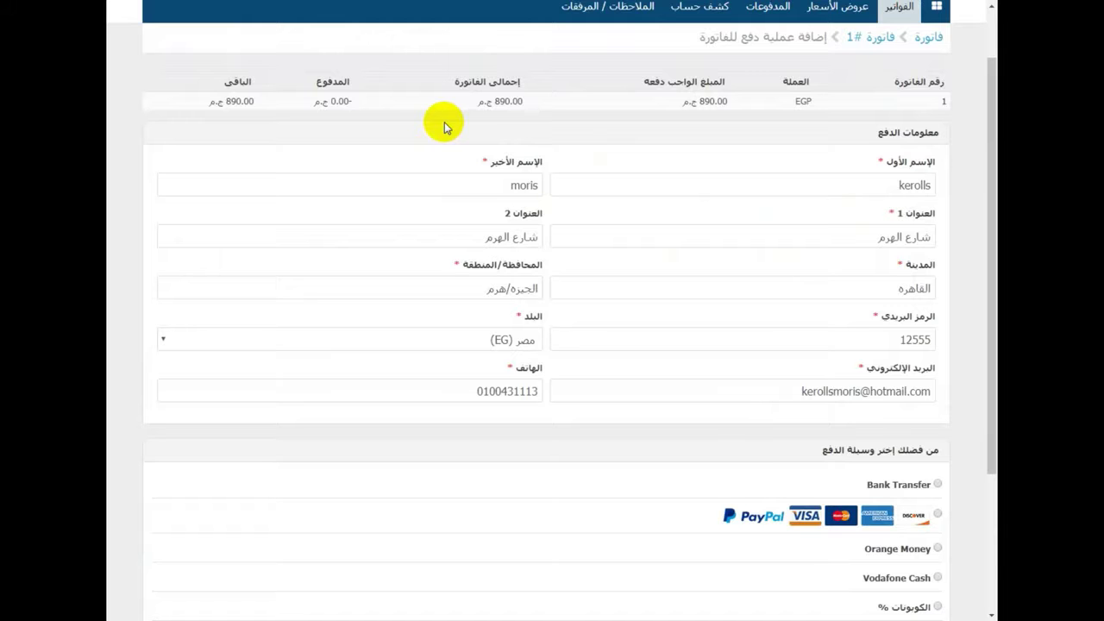
scroll(444, 126, "down", 3)
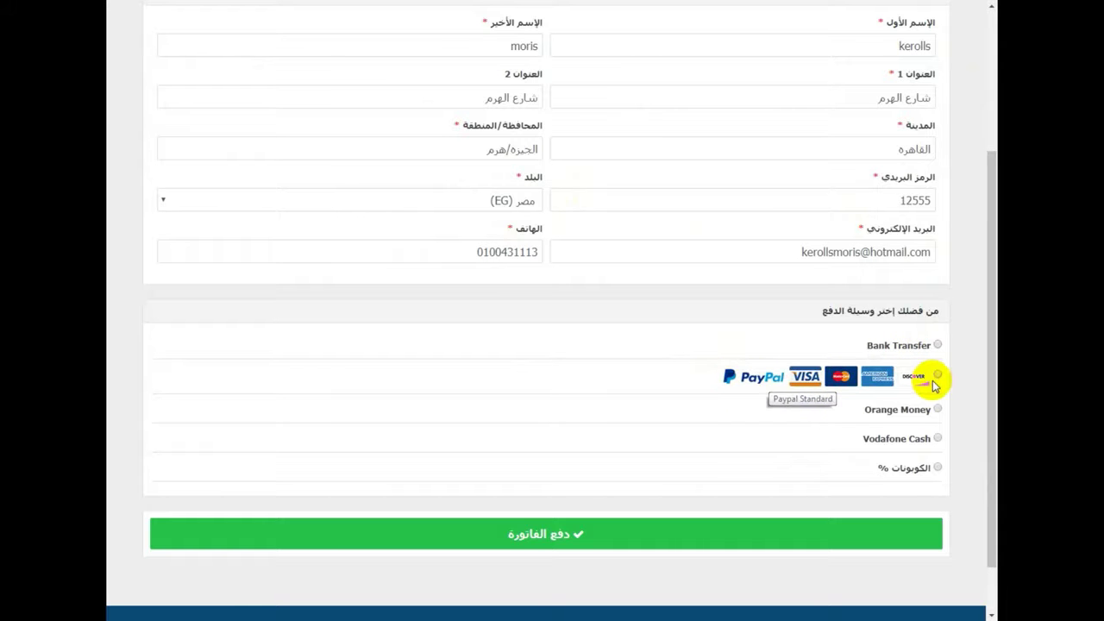
scroll(894, 401, "down", 2)
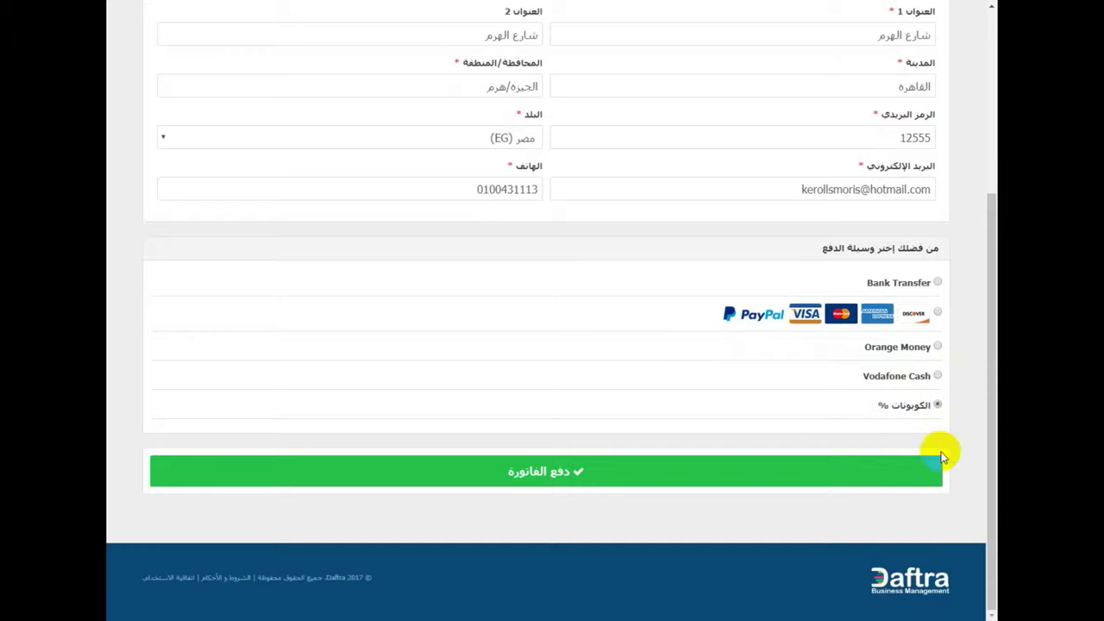
left_click(939, 402)
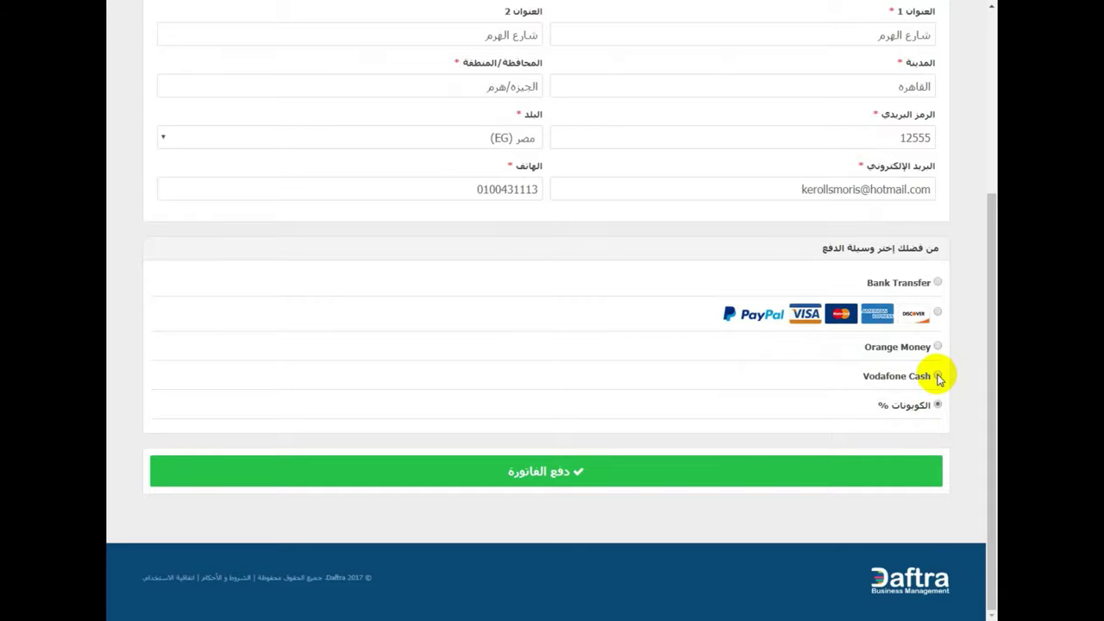
left_click(937, 376)
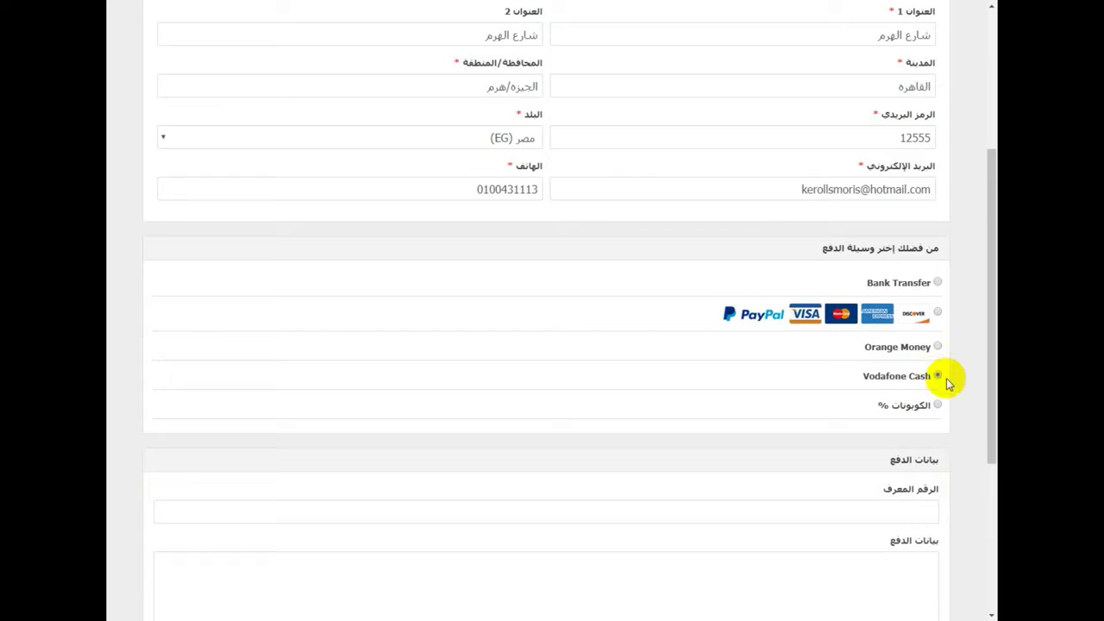
scroll(944, 380, "down", 2)
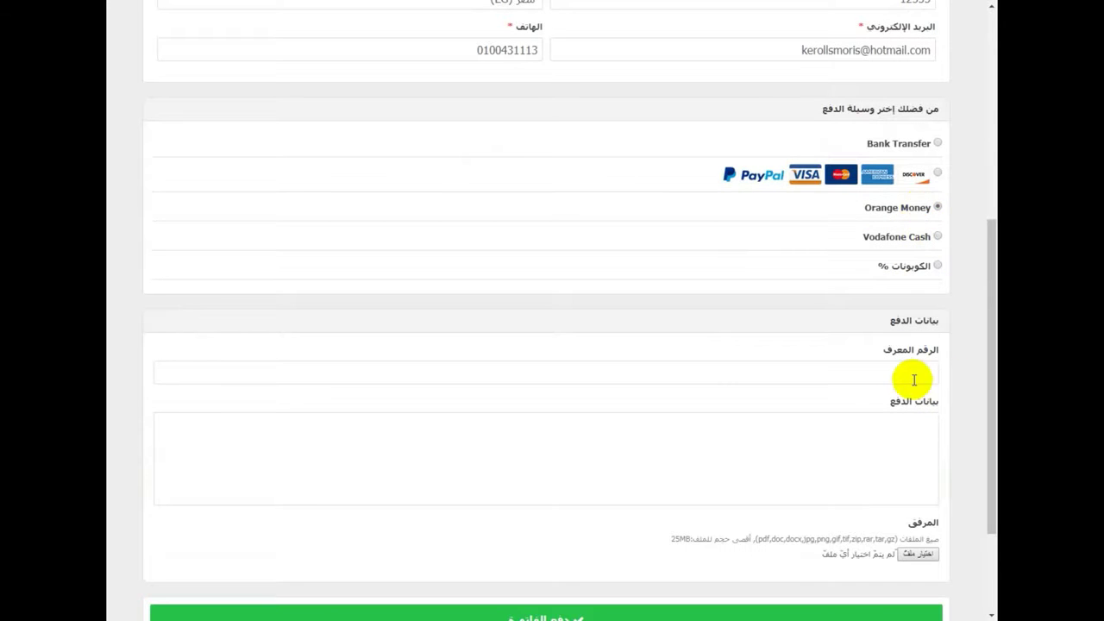
left_click(919, 267)
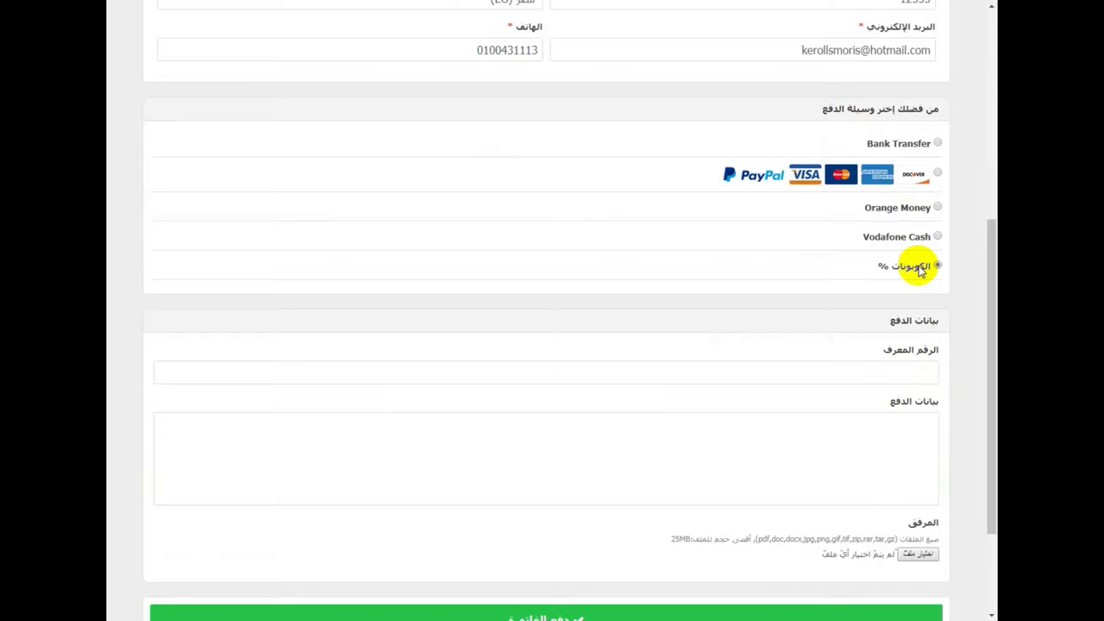
left_click(914, 210)
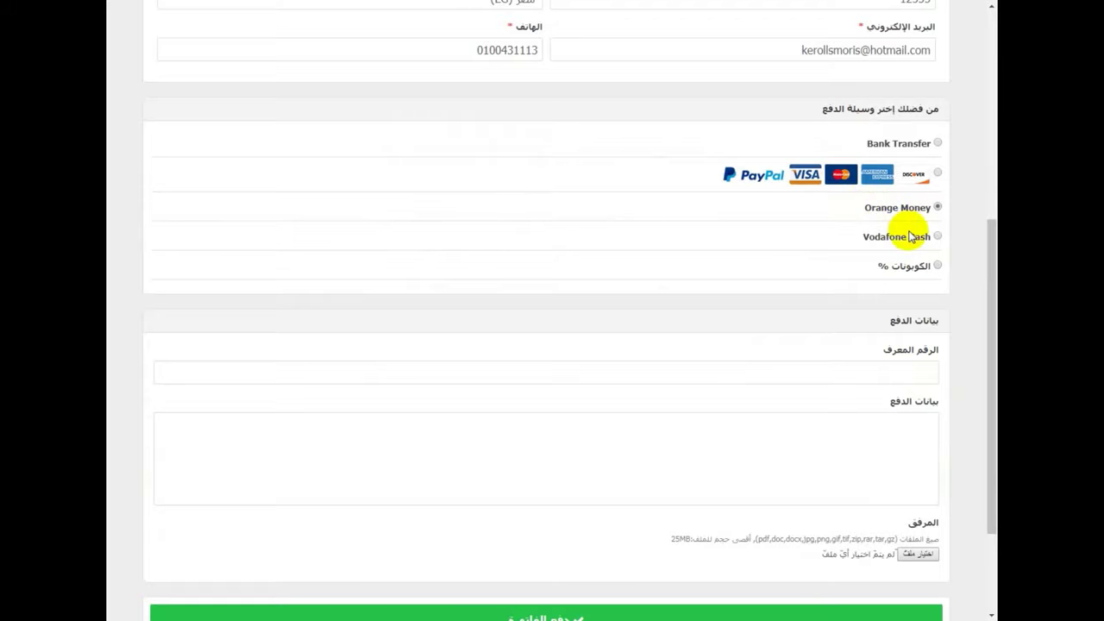
- Enter the sender's wallet number in the payment ID field
left_click(914, 369)
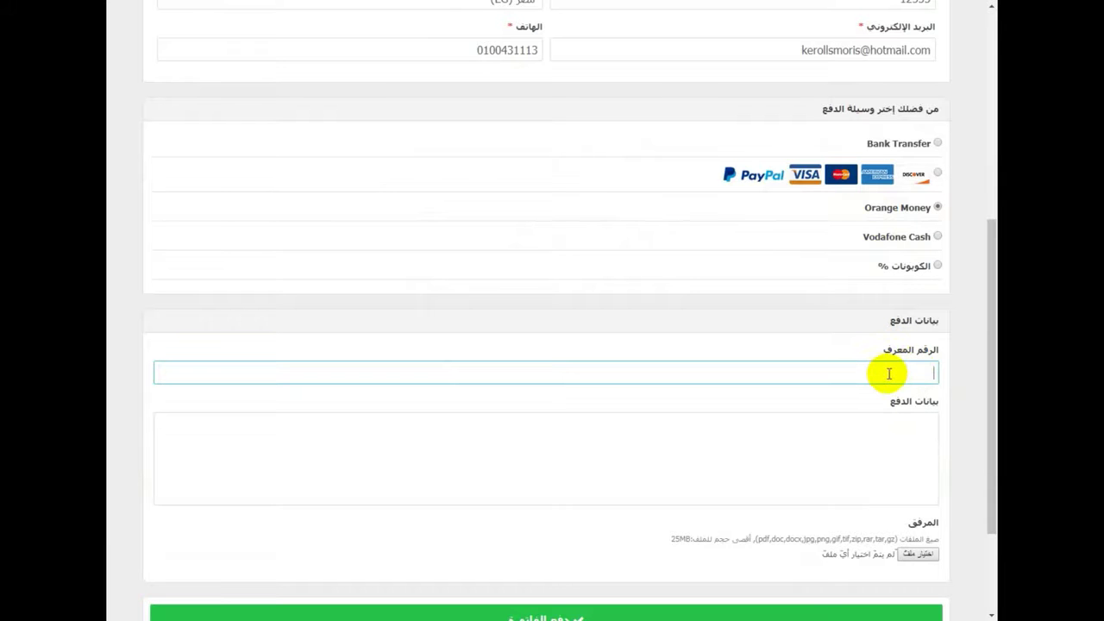
type("012")
key("ctrl+a")
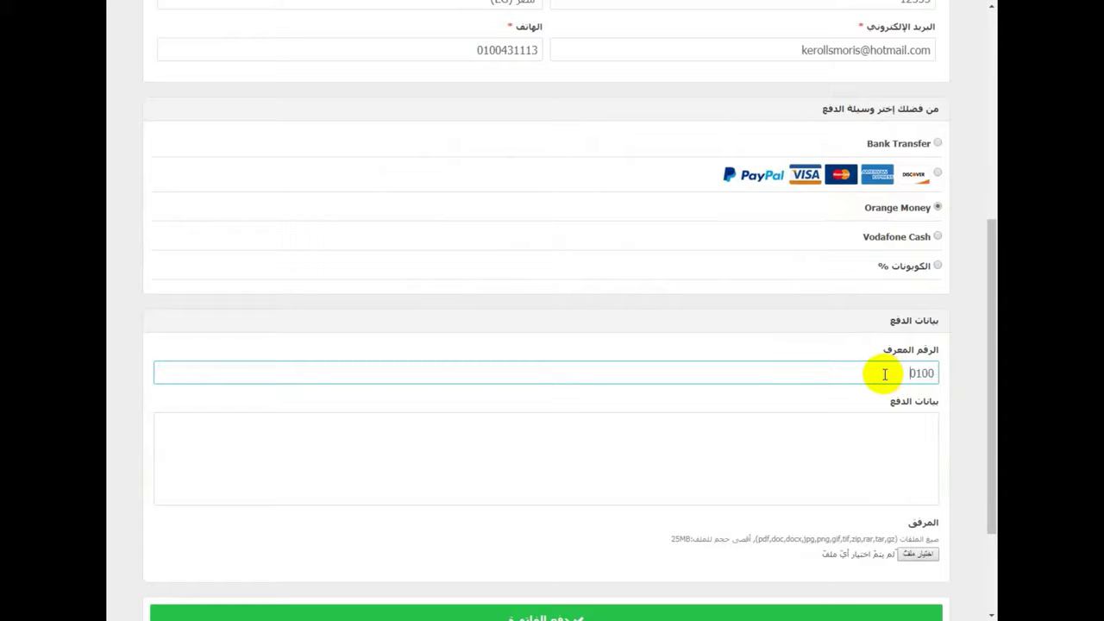
- Type the transaction number and transferred amount lines into Payment Details
left_click(904, 416)
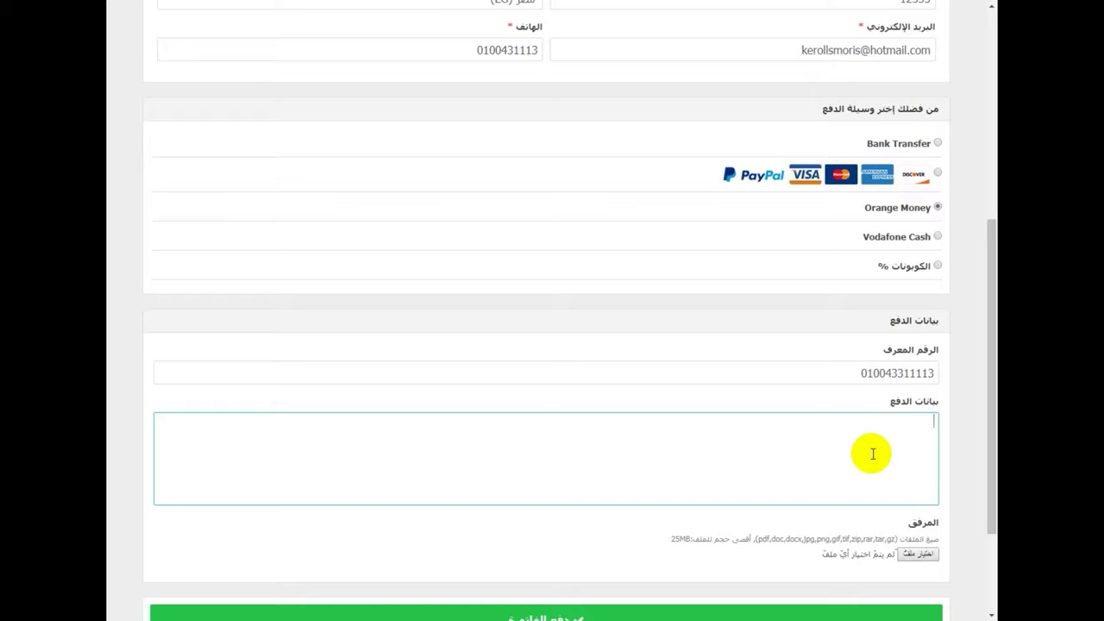
type("رقم العمل")
type("ية")
type(" :")
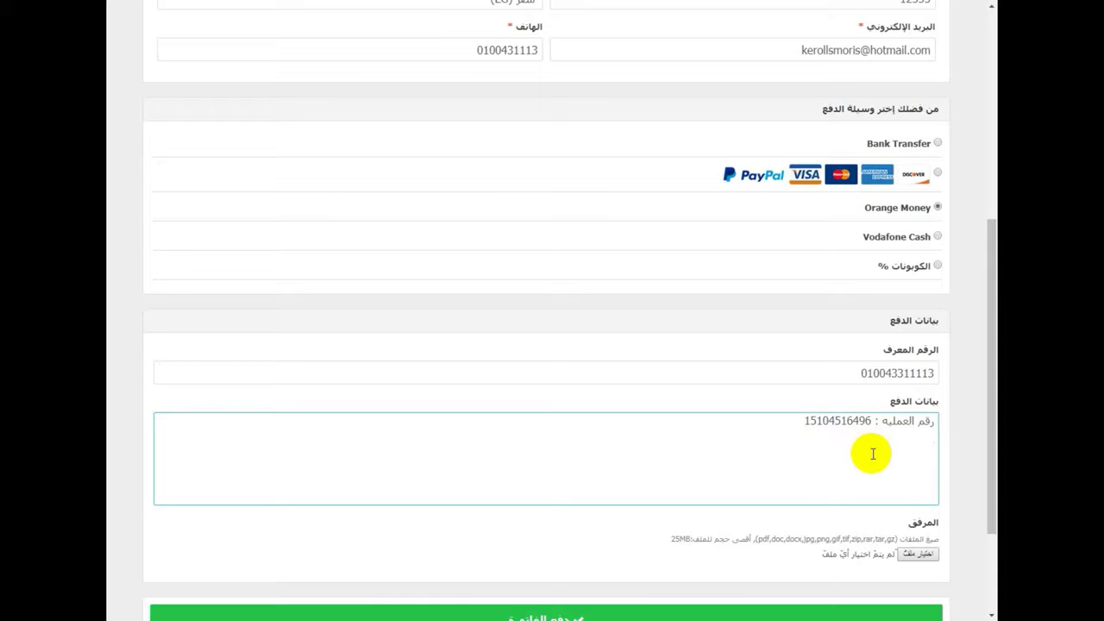
type("الم")
key("BackSpace")
key("BackSpace")
key("BackSpace")
type("المبلغ المحول :890")
scroll(833, 451, "up", 5)
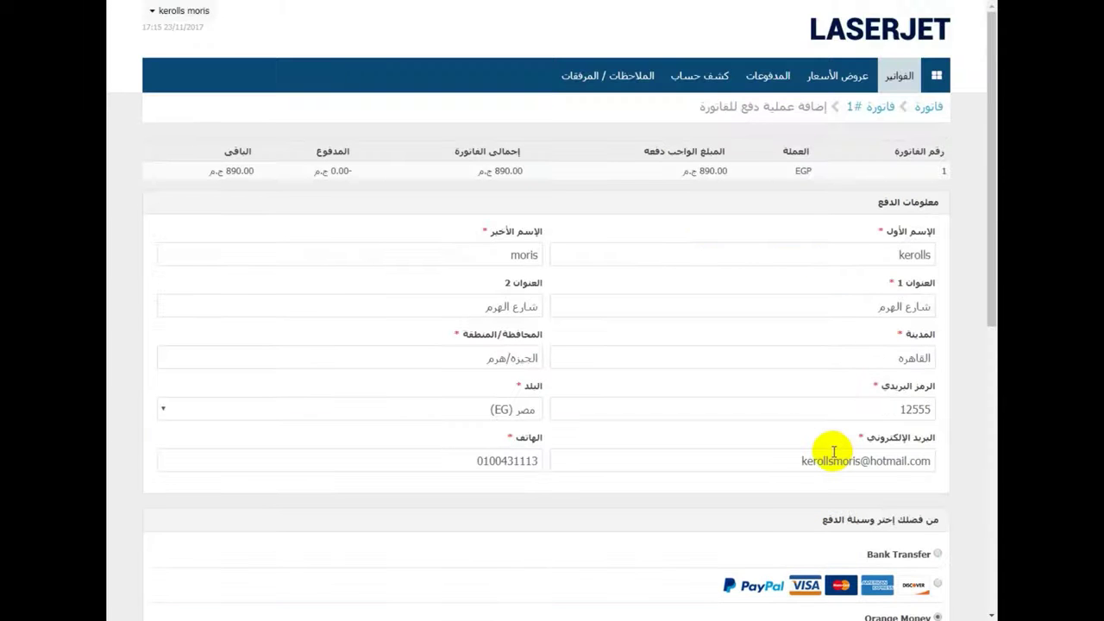
scroll(834, 452, "down", 1)
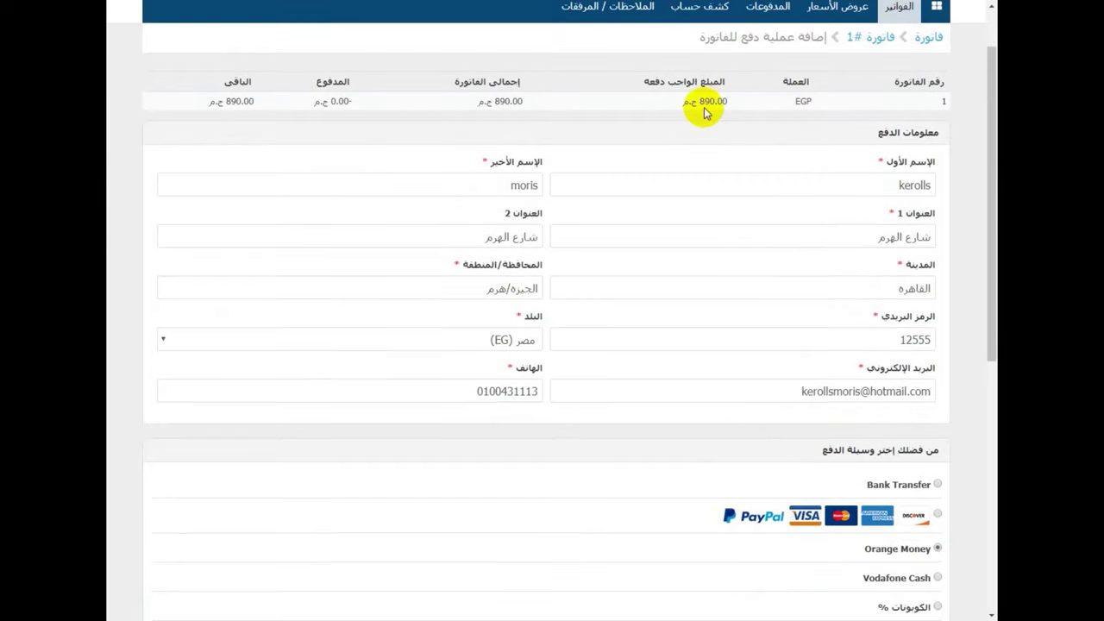
scroll(715, 117, "down", 4)
- Correct the transferred amount from 860 to 890 and cancel the attachment file picker
left_click_drag(839, 498, 860, 500)
type("890")
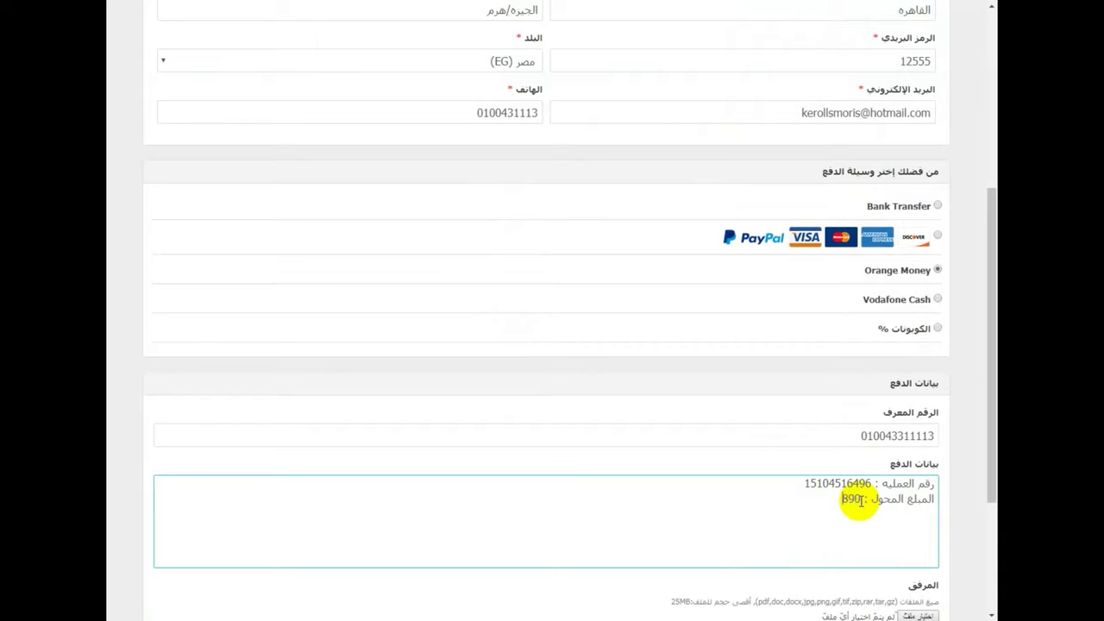
scroll(908, 497, "down", 1)
scroll(908, 497, "down", 3)
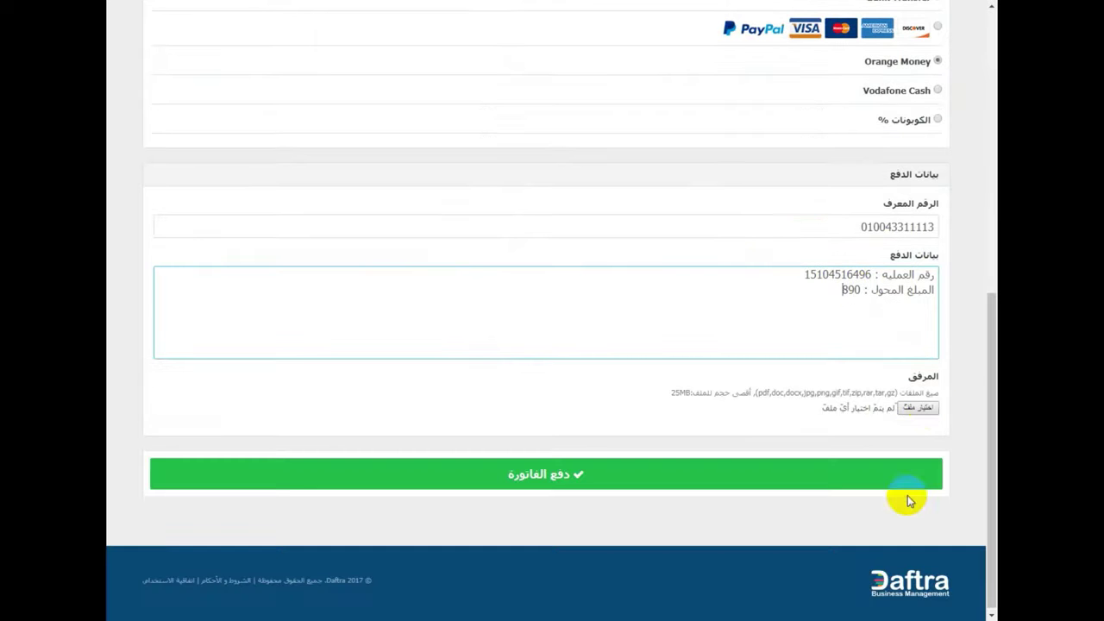
left_click(930, 412)
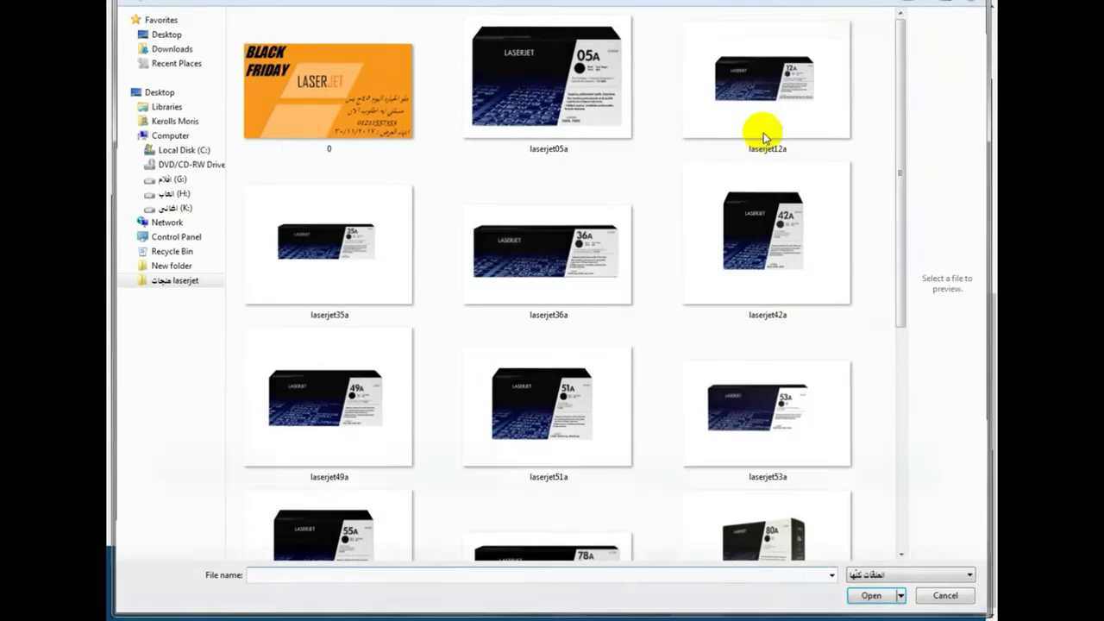
key("Escape")
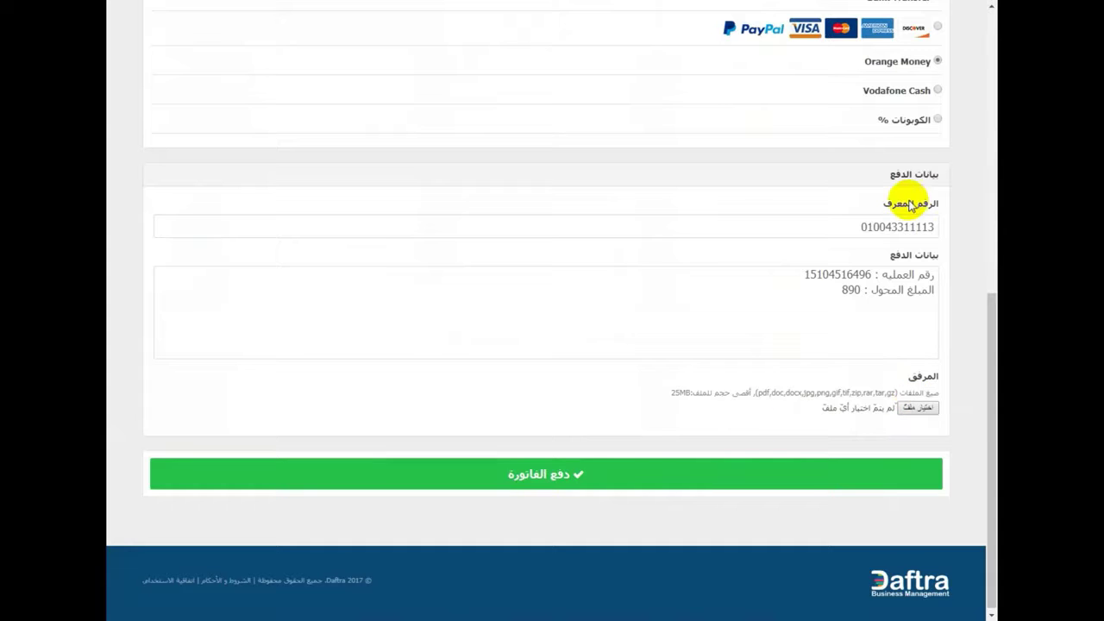
- Switch the payment method to Vodafone Cash, then coupons, and select the ID number
scroll(909, 202, "up", 2)
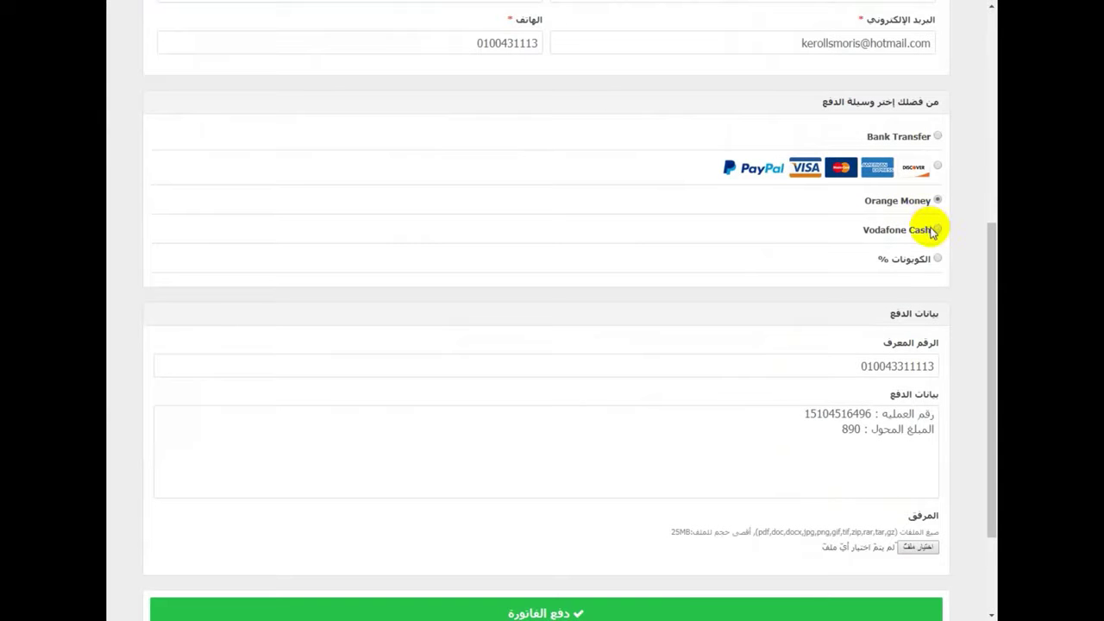
left_click(931, 229)
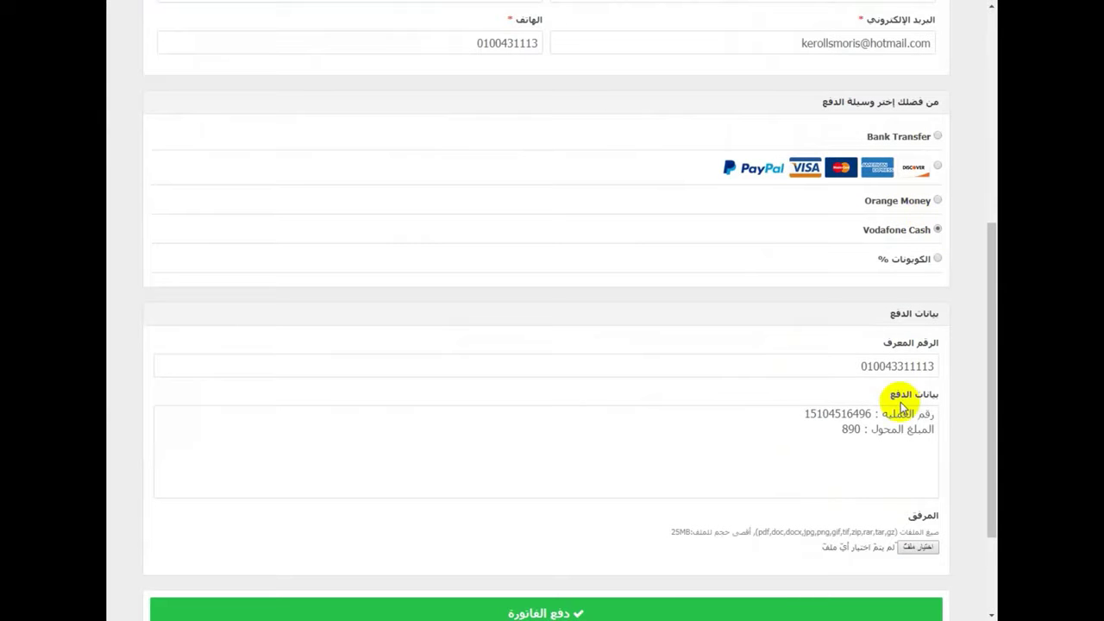
left_click(912, 366)
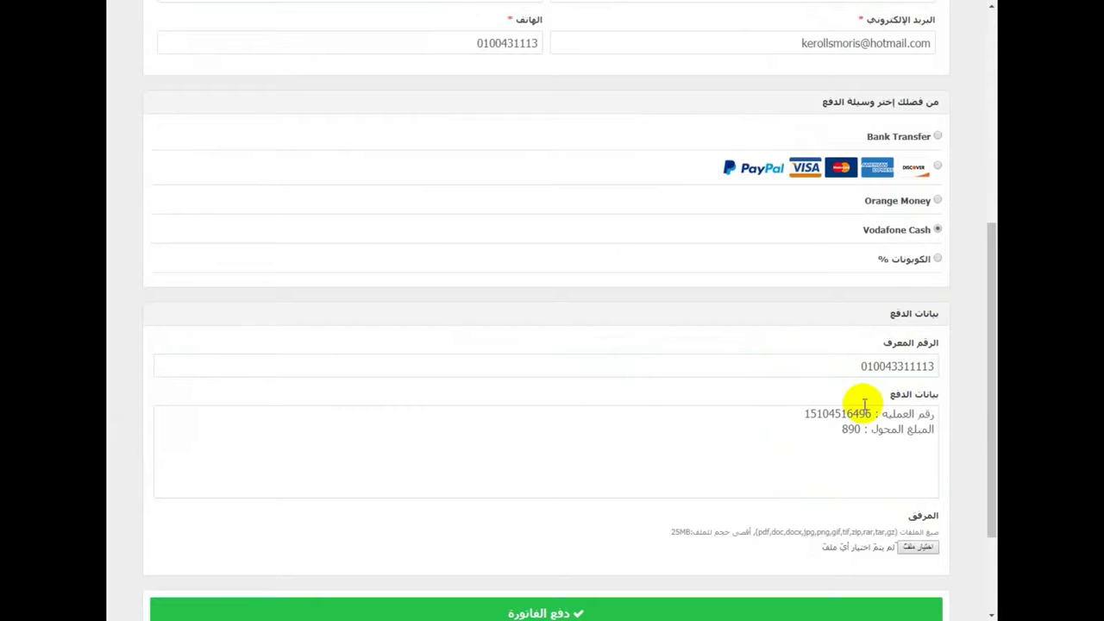
left_click(866, 433)
left_click(933, 260)
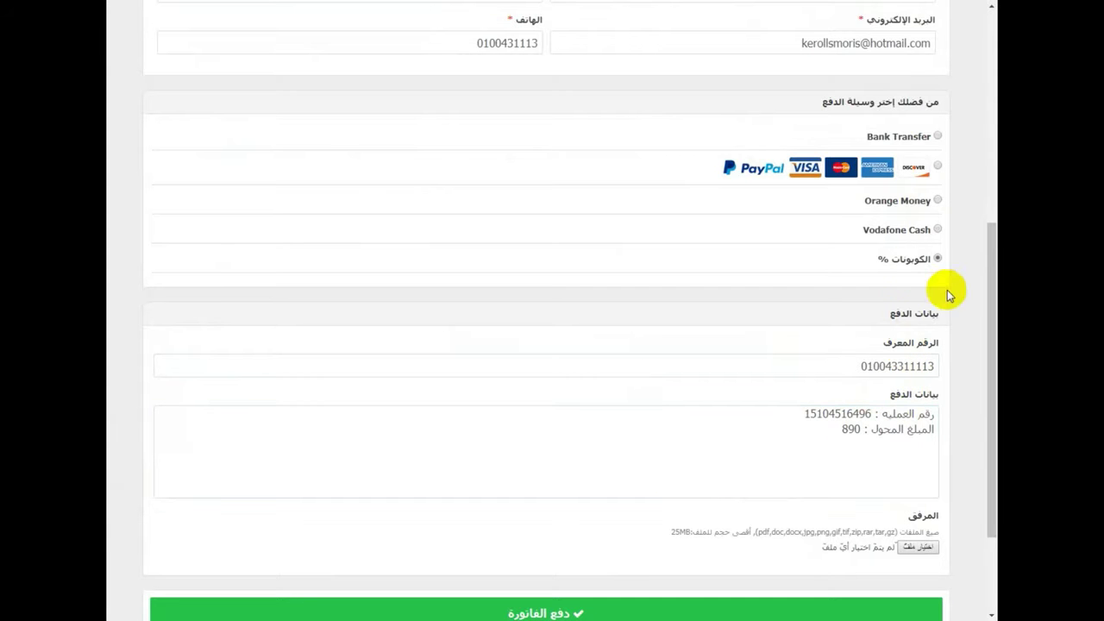
scroll(953, 315, "down", 1)
scroll(957, 319, "down", 1)
left_click(878, 358)
double_click(888, 302)
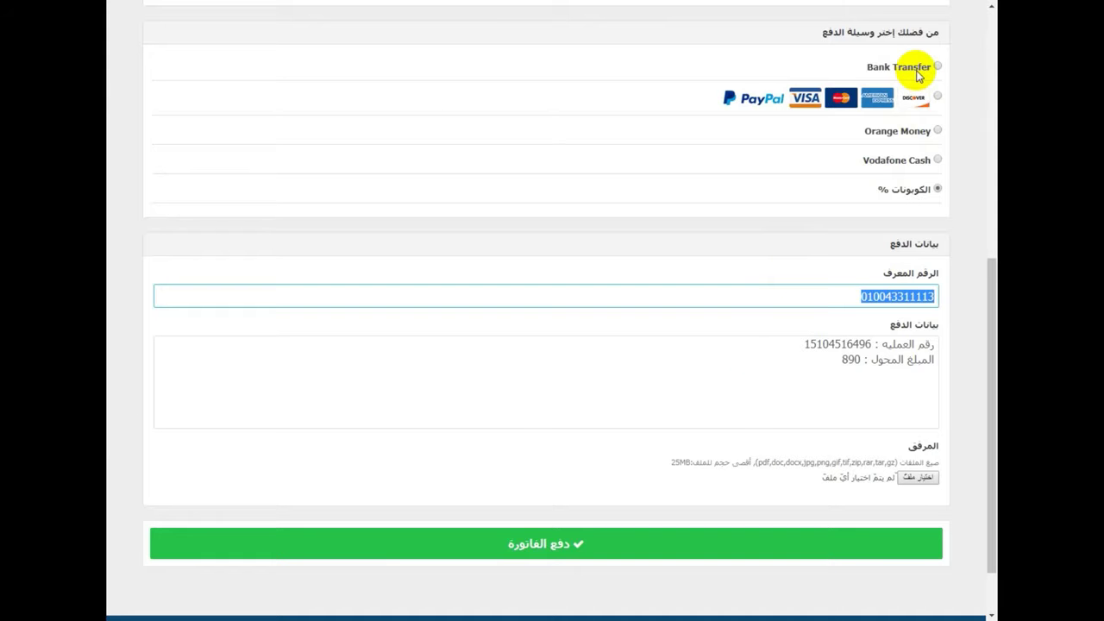
- Choose Bank Transfer and clear the old reference number and both Payment Details lines
left_click(919, 76)
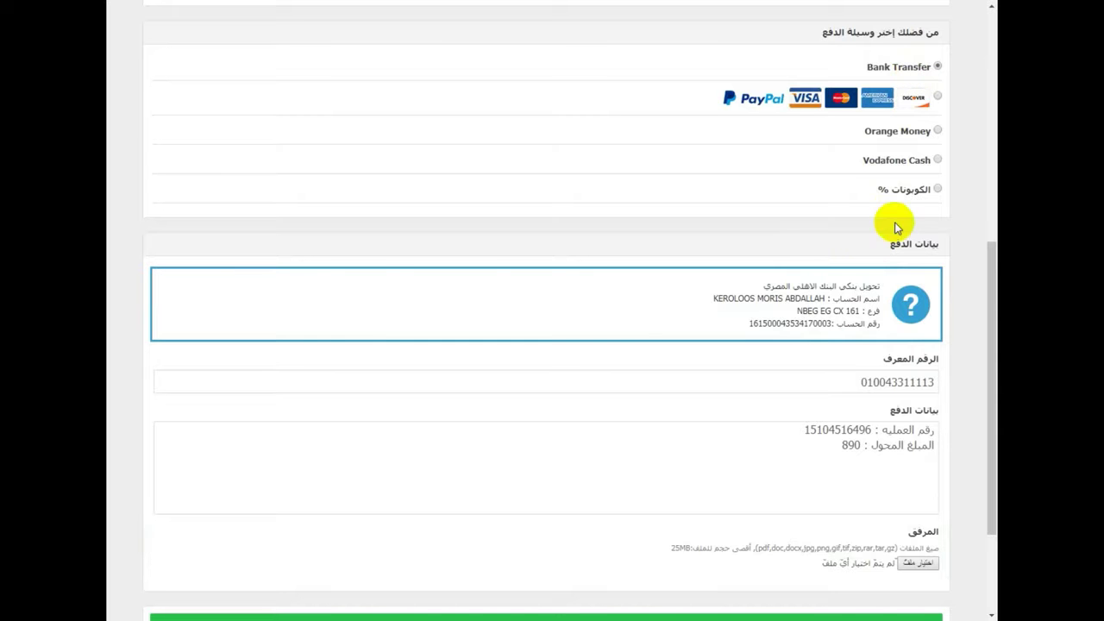
scroll(961, 366, "down", 3)
scroll(958, 364, "down", 1)
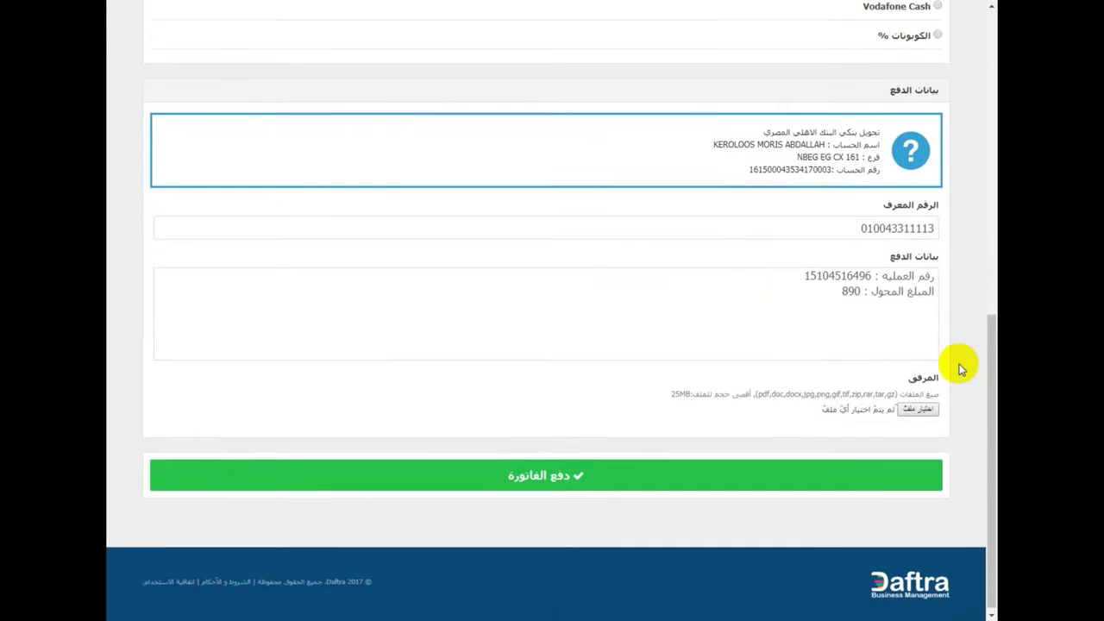
double_click(897, 220)
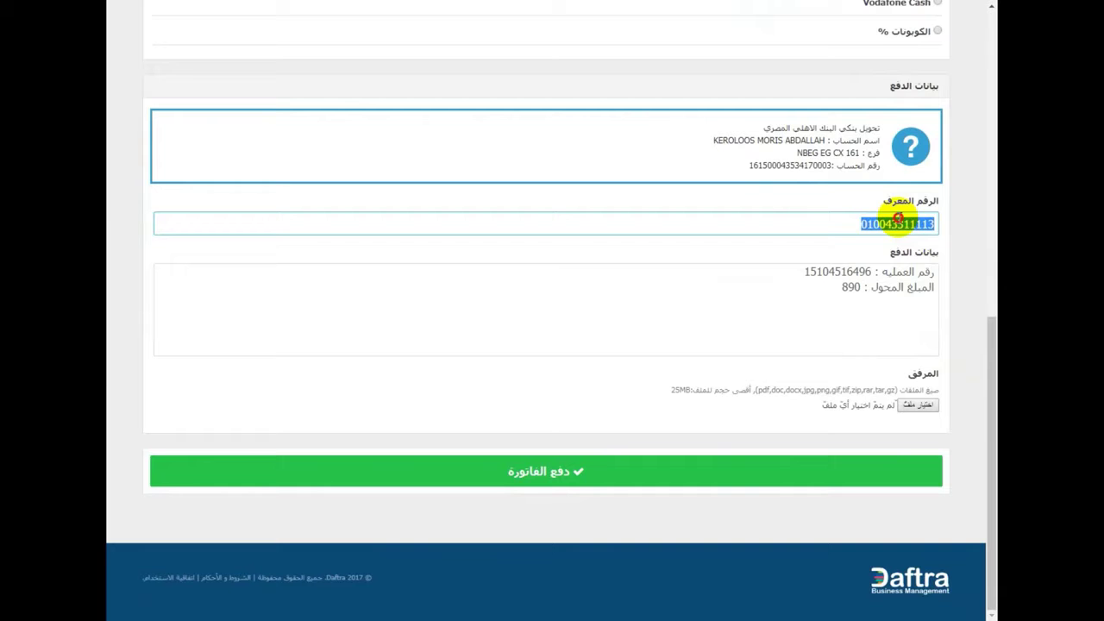
triple_click(897, 288)
key("BackSpace")
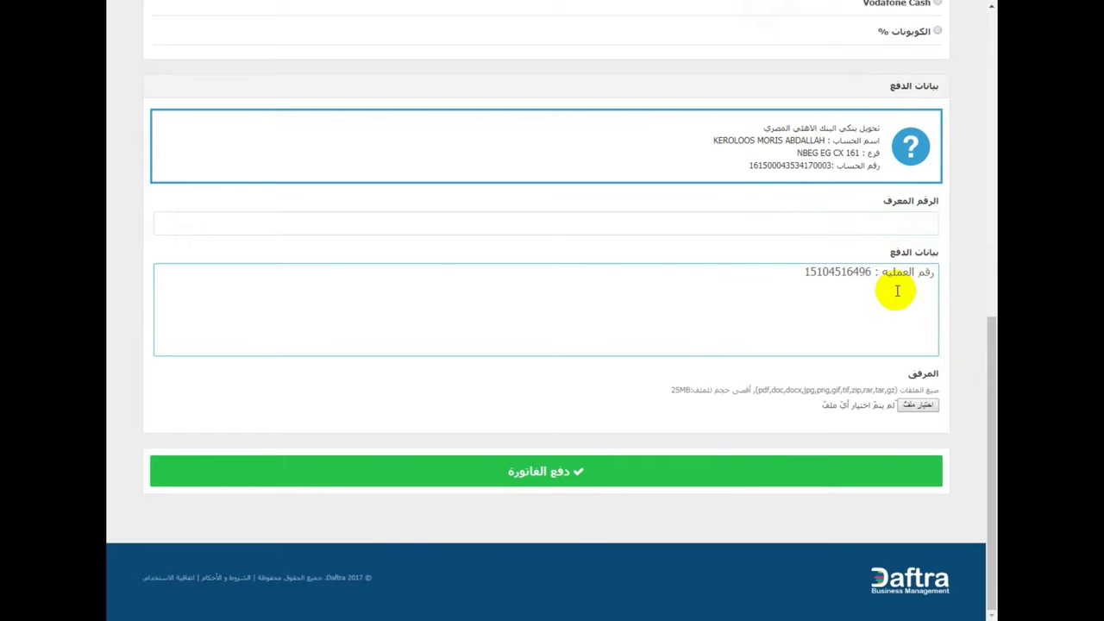
triple_click(896, 284)
key("BackSpace")
scroll(892, 254, "up", 2)
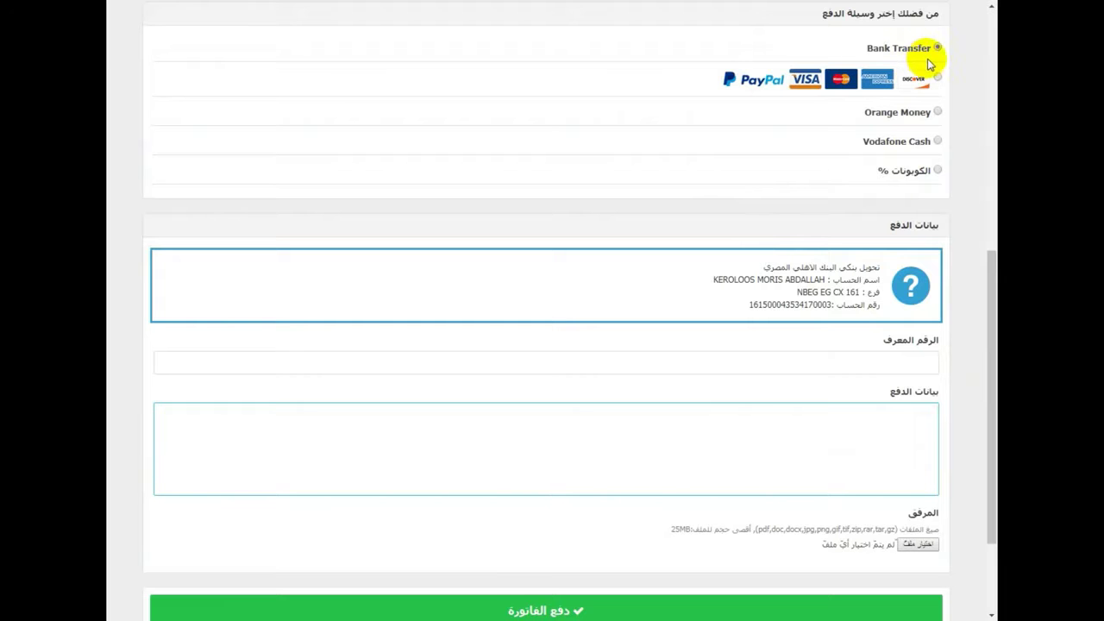
left_click(884, 51)
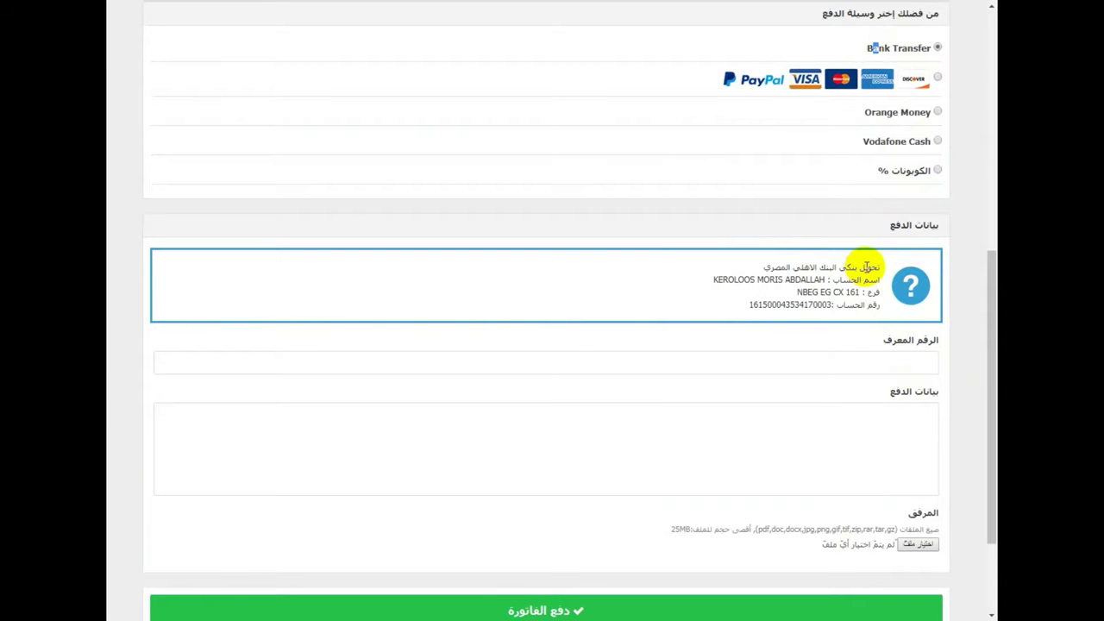
left_click_drag(867, 267, 757, 258)
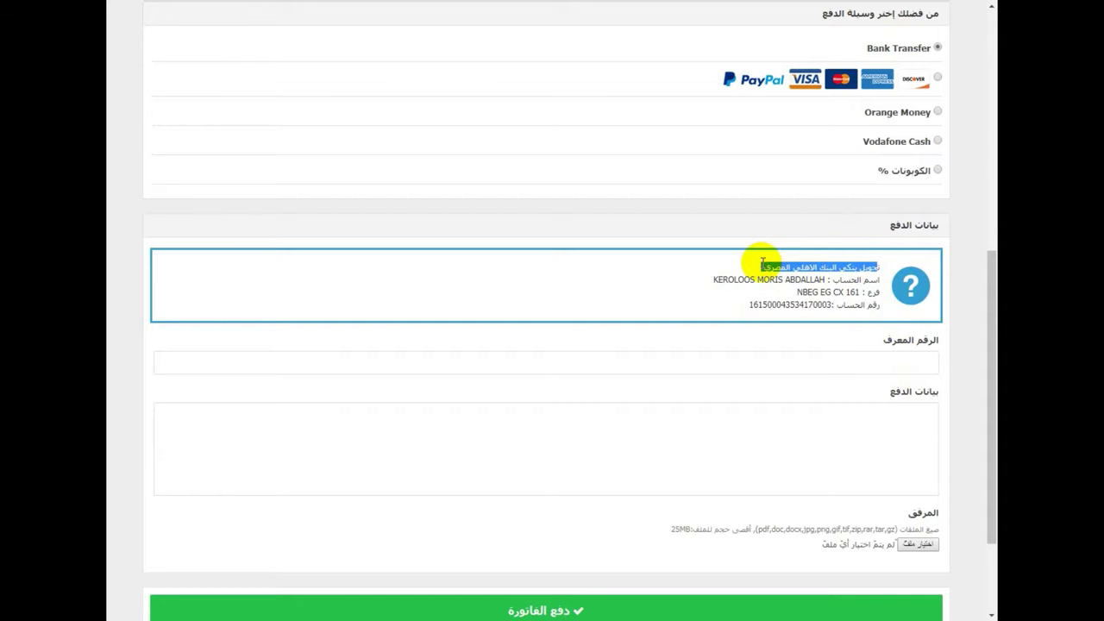
left_click(852, 277)
left_click_drag(846, 278, 710, 276)
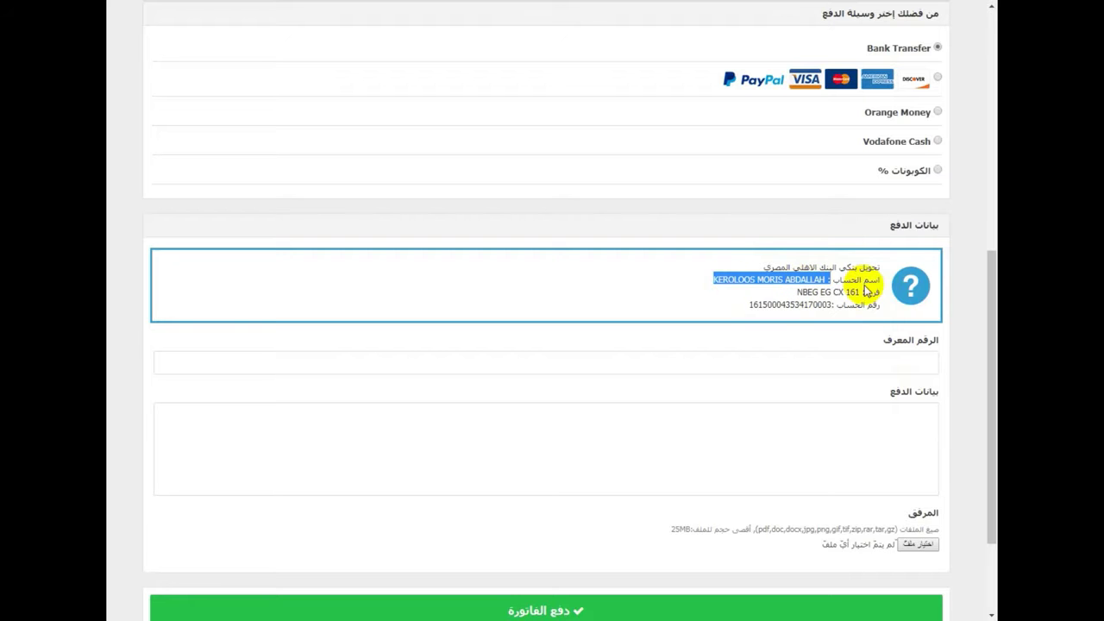
left_click_drag(860, 291, 797, 291)
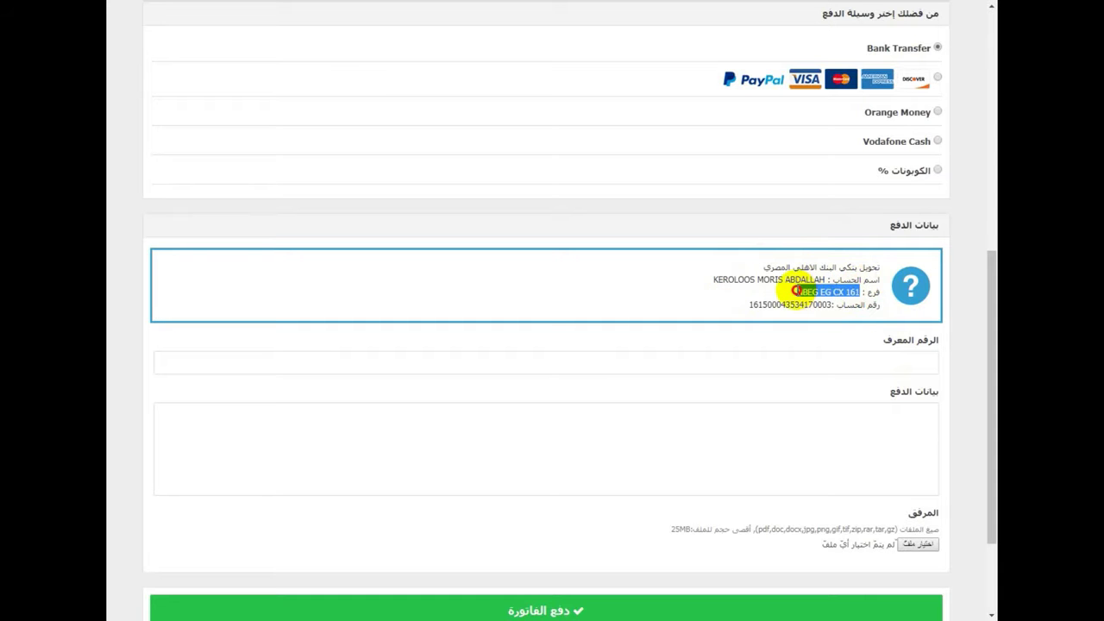
left_click(825, 297)
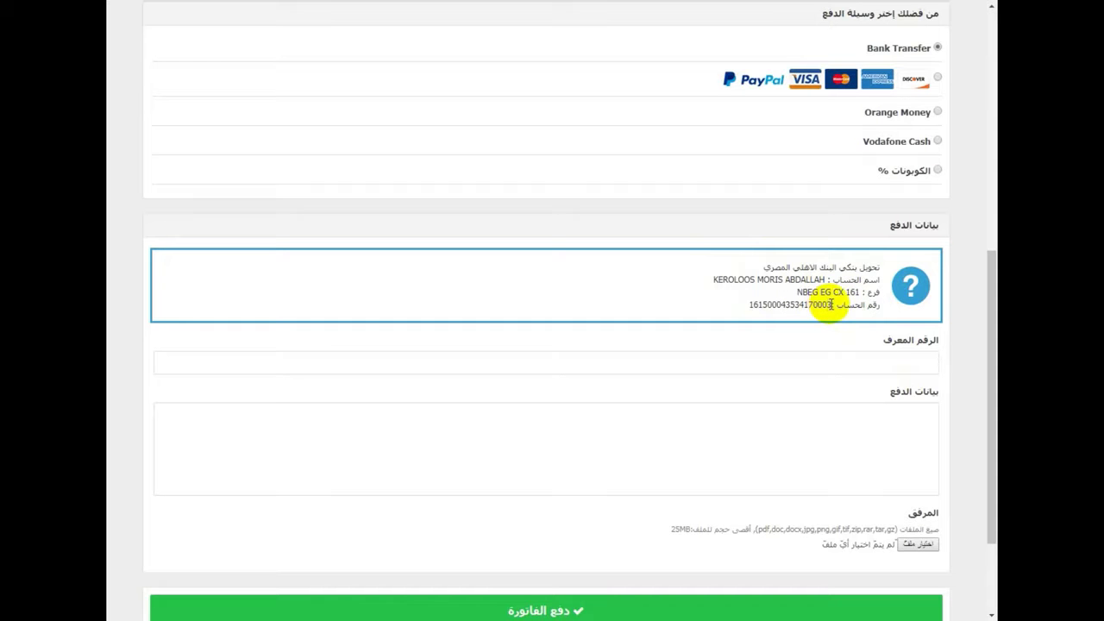
left_click(824, 304)
left_click_drag(825, 304, 727, 306)
left_click(727, 307)
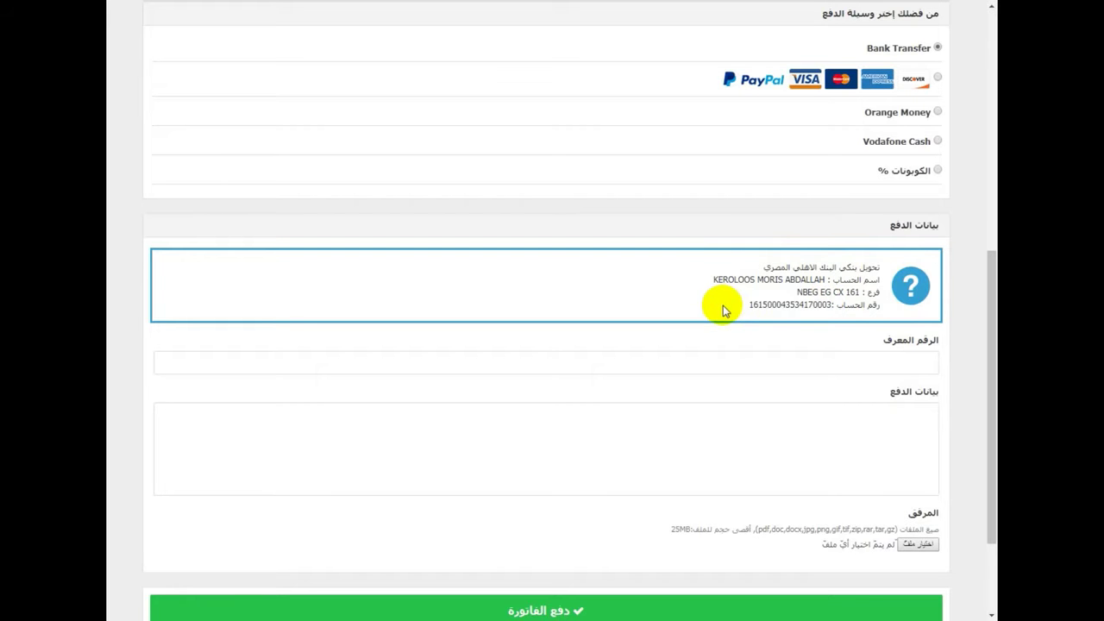
left_click(780, 363)
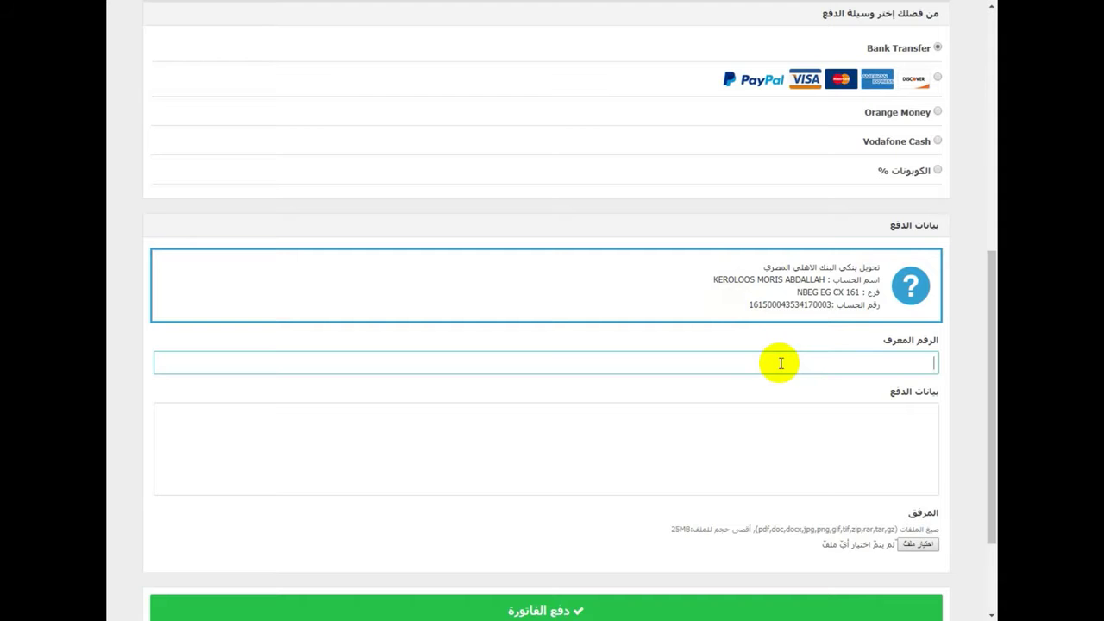
left_click(820, 426)
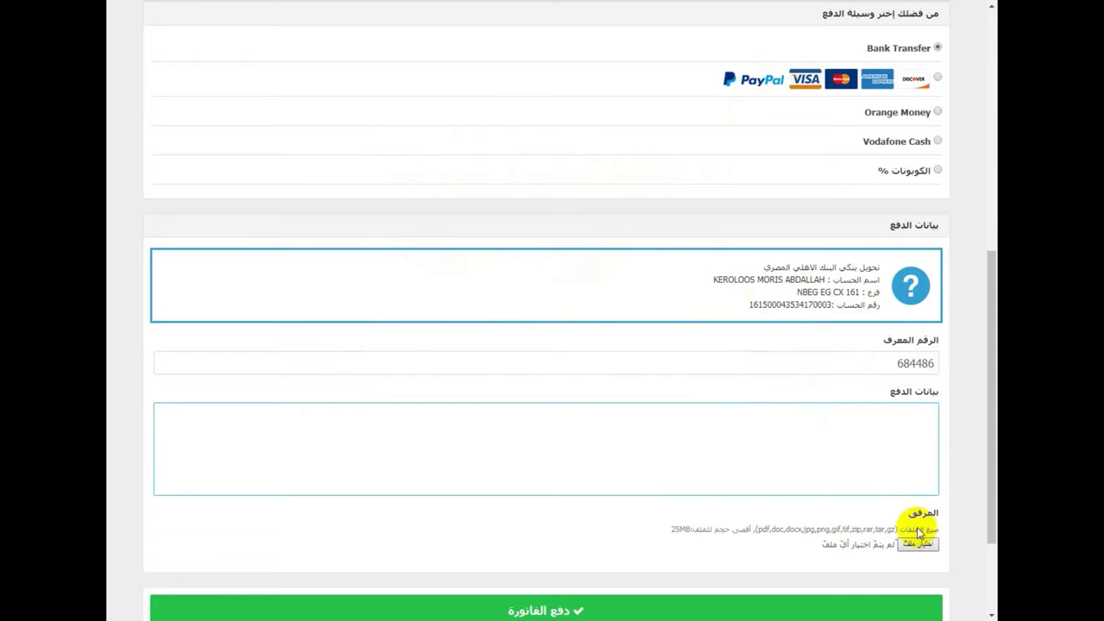
scroll(815, 211, "up", 5)
scroll(822, 244, "down", 6)
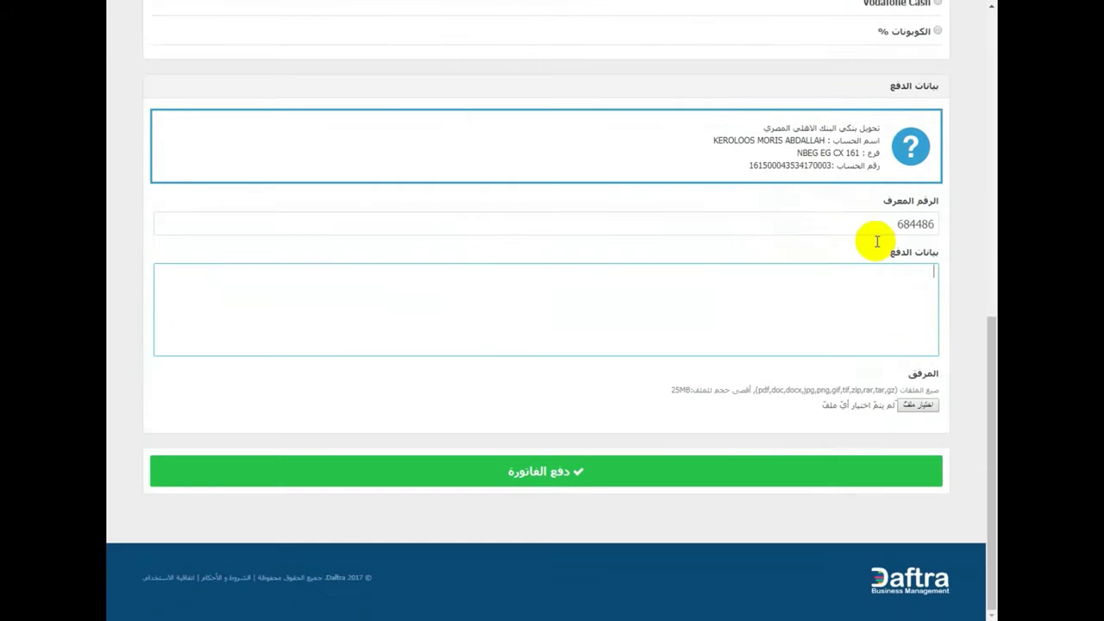
double_click(889, 228)
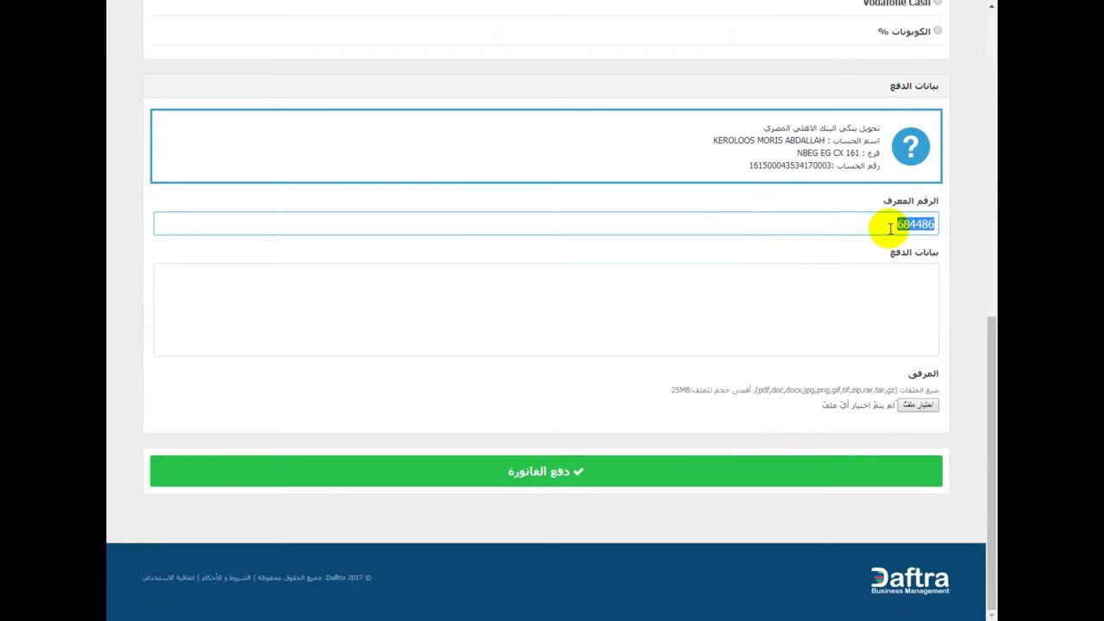
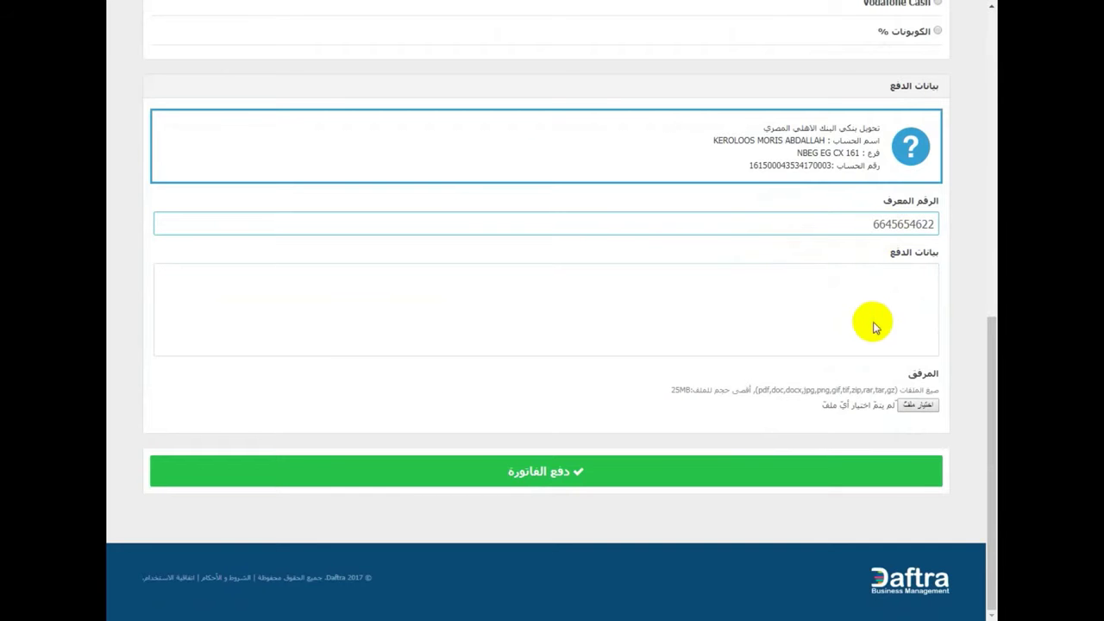
- Fill the payment details box with dotted placeholder lines, one per line
left_click(915, 312)
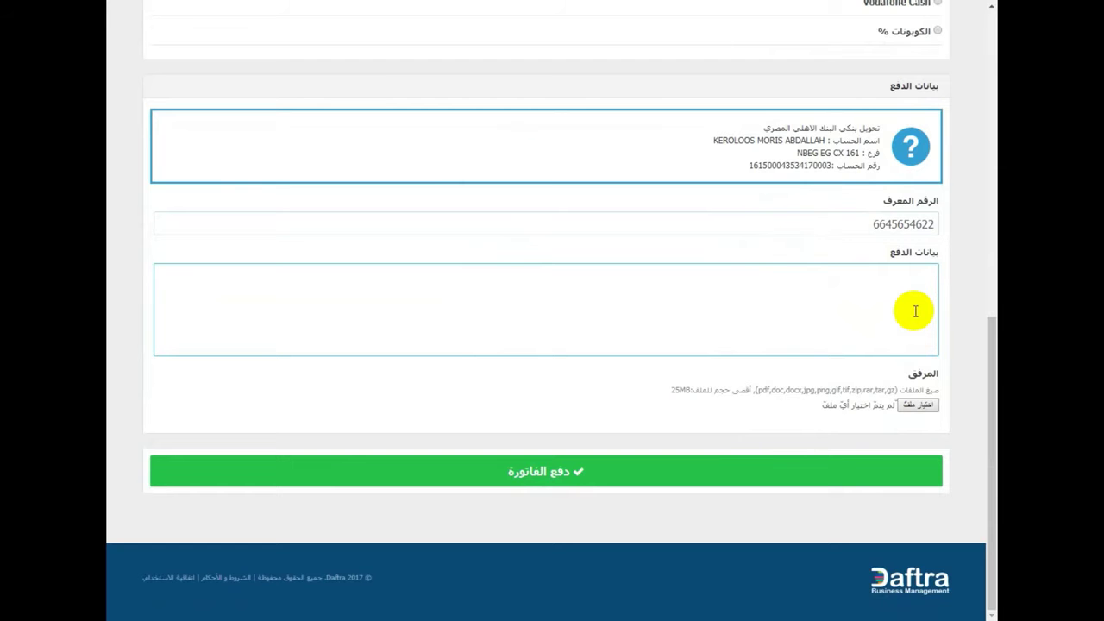
type("ا")
type("..................................")
type("................................")
key("Return")
type("......................")
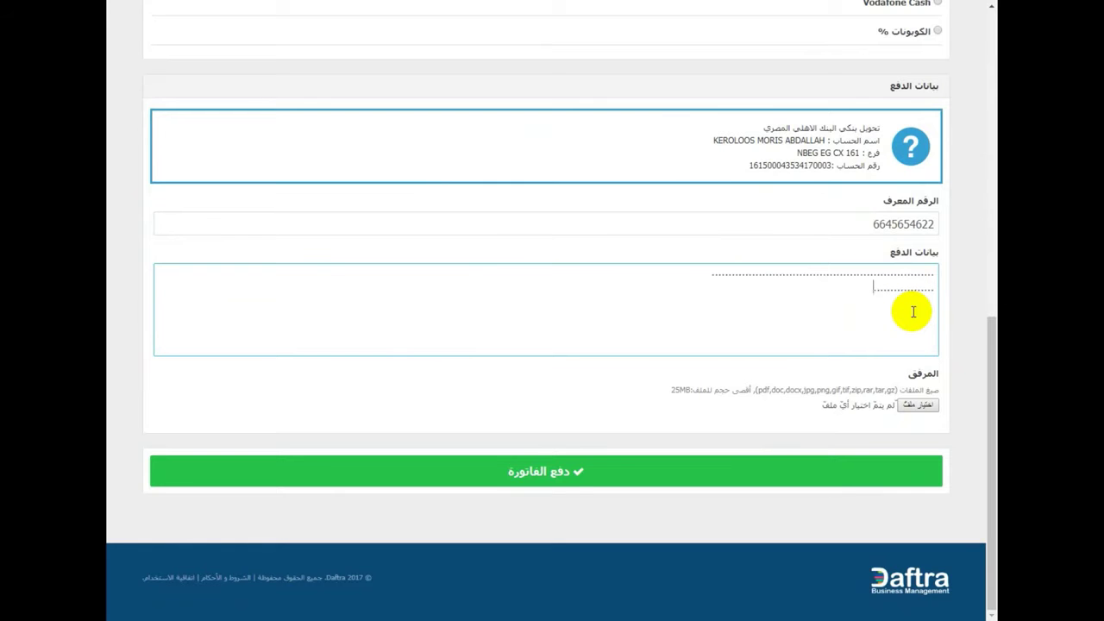
type("................................")
key("Return")
- Finish the third dotted line, attach Black-Friday-2017-Travel-Ski-Sale from Desktop, and pay the invoice
type(".....................................")
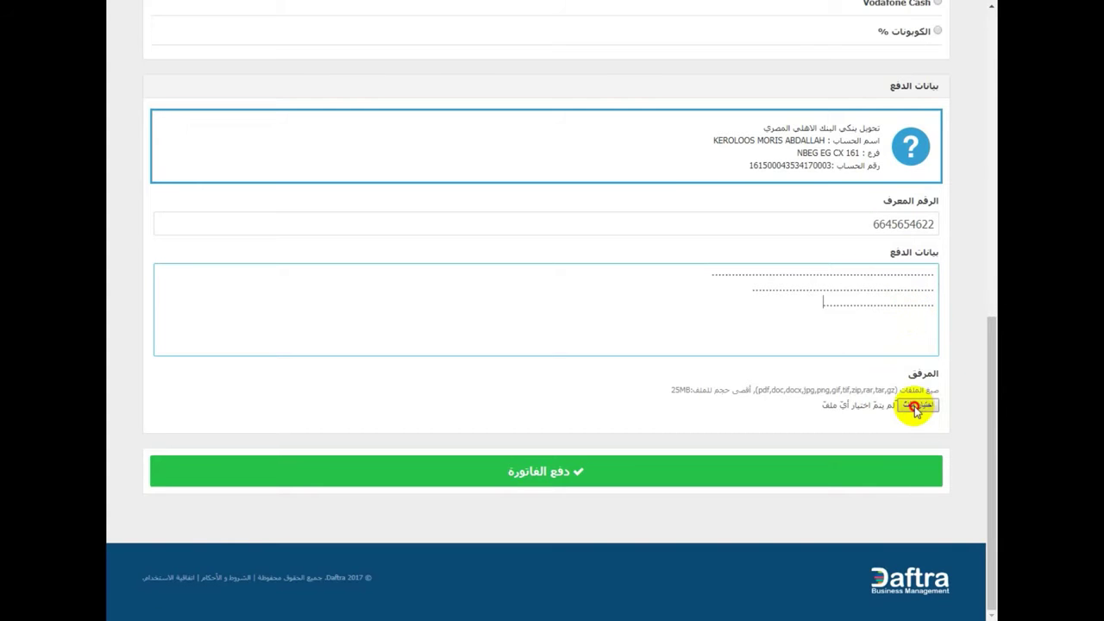
left_click(916, 407)
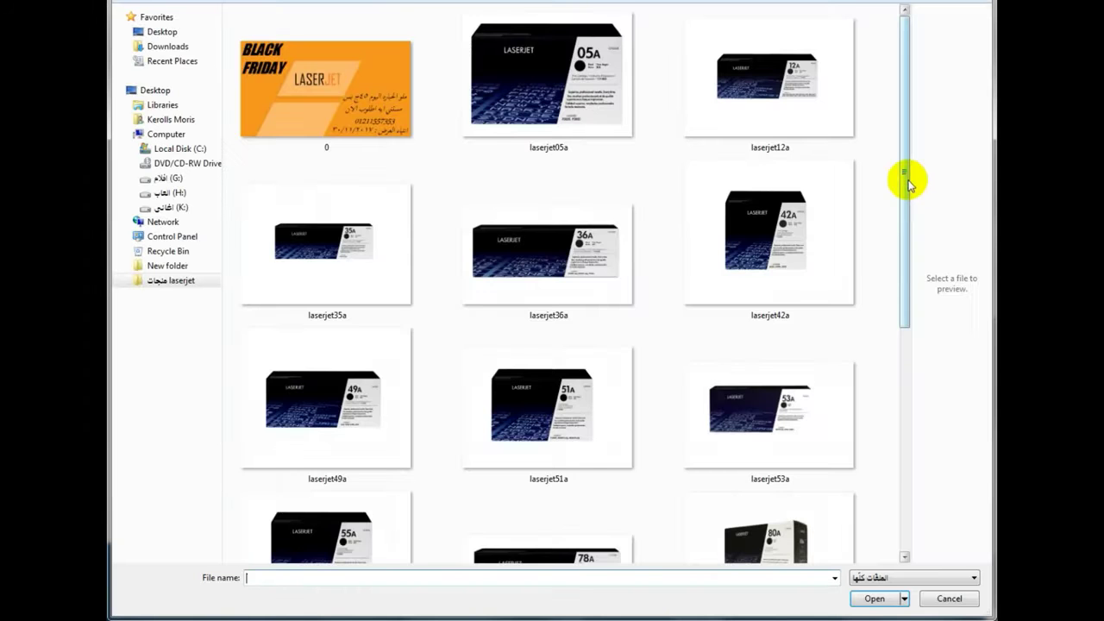
left_click_drag(908, 181, 868, 530)
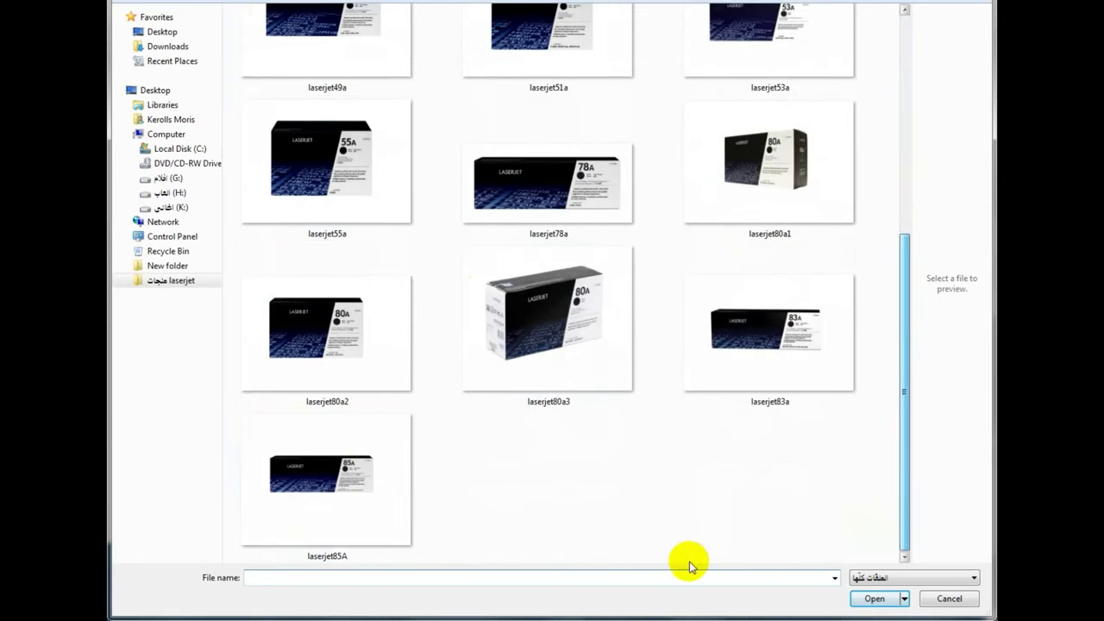
left_click(138, 32)
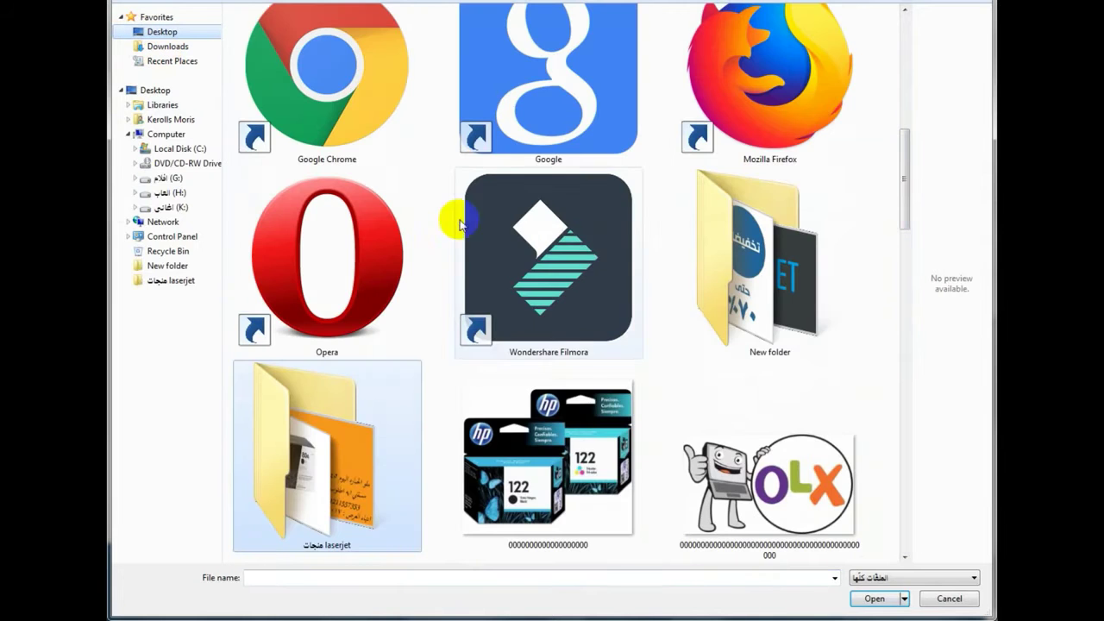
left_click_drag(905, 215, 901, 391)
double_click(813, 112)
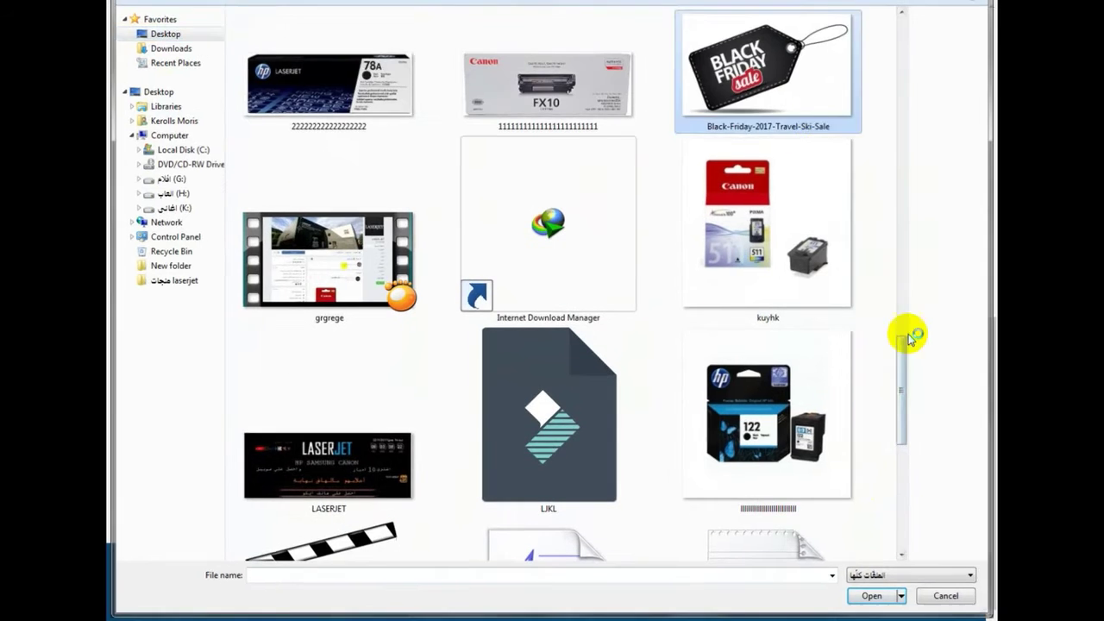
left_click(496, 474)
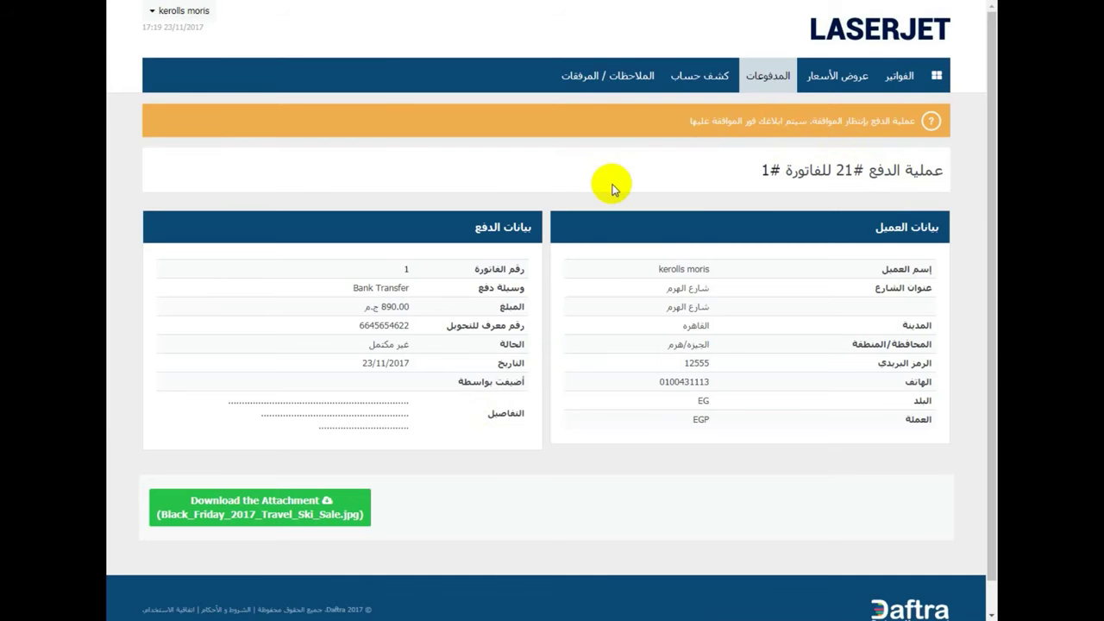
- Highlight the client's phone number and street address, then go to the portal home dashboard
left_click_drag(818, 376, 783, 402)
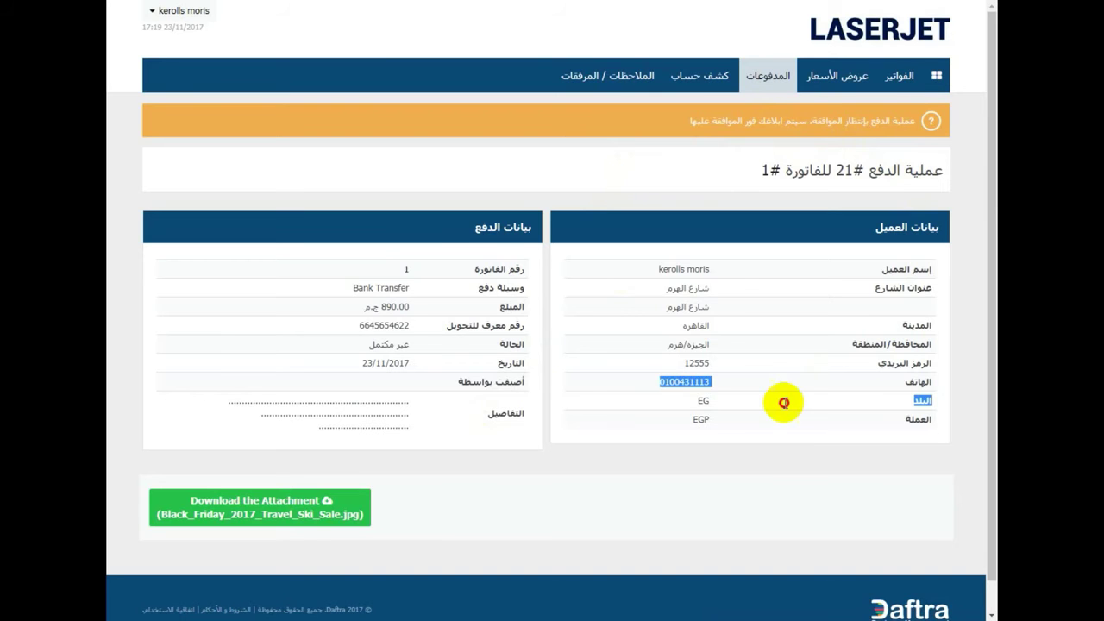
left_click(719, 345)
left_click_drag(715, 296, 689, 302)
left_click(670, 303)
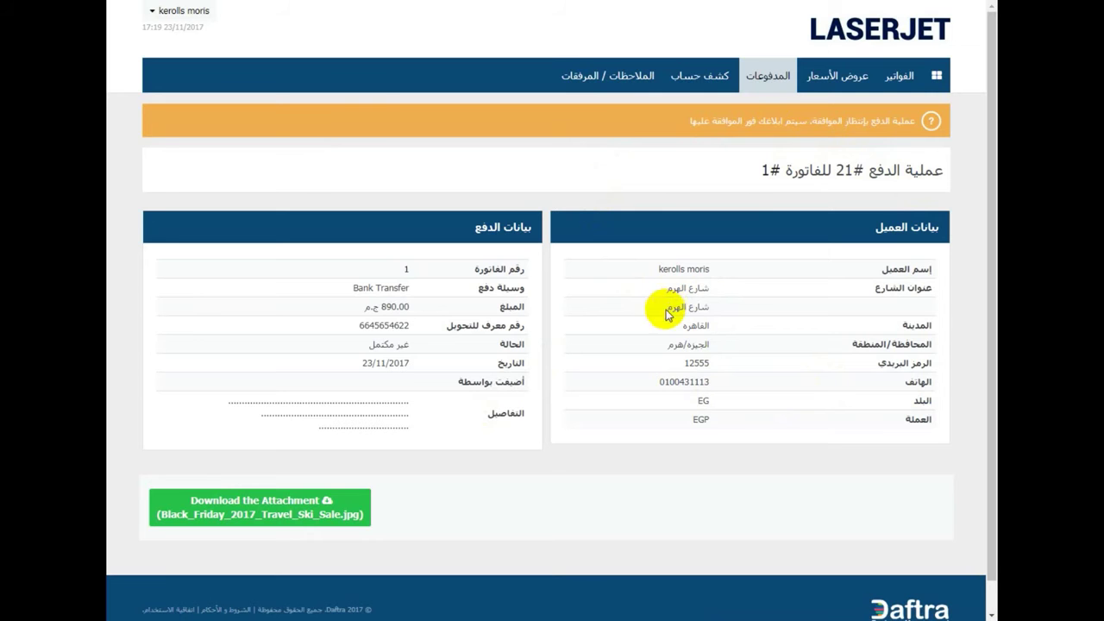
left_click(934, 78)
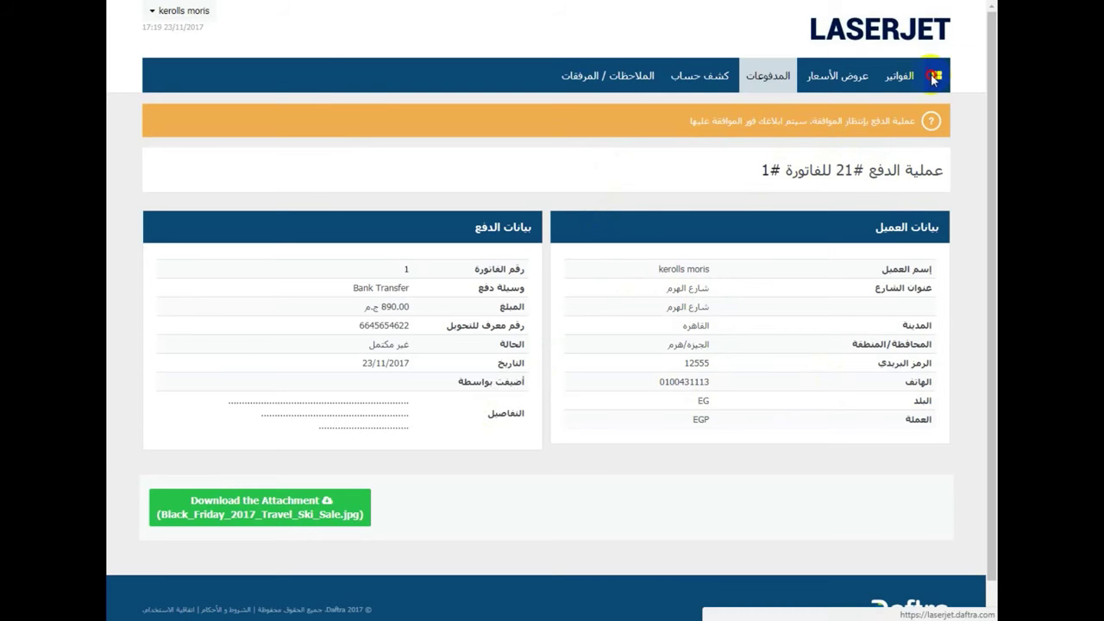